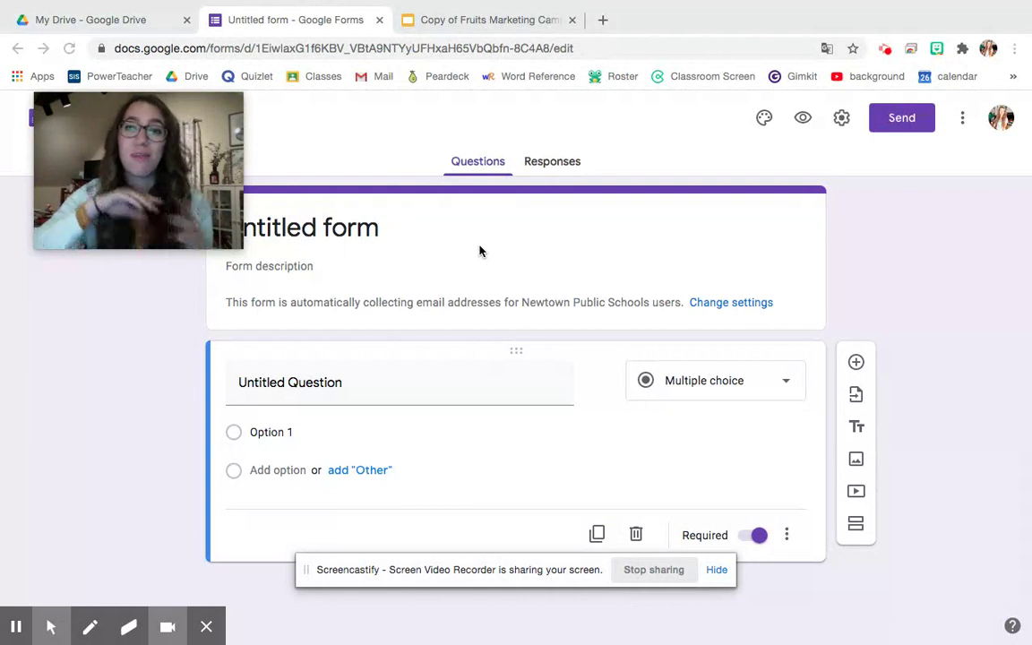
- Select the 'Untitled form' title of the new blank form for editing
left_click(352, 229)
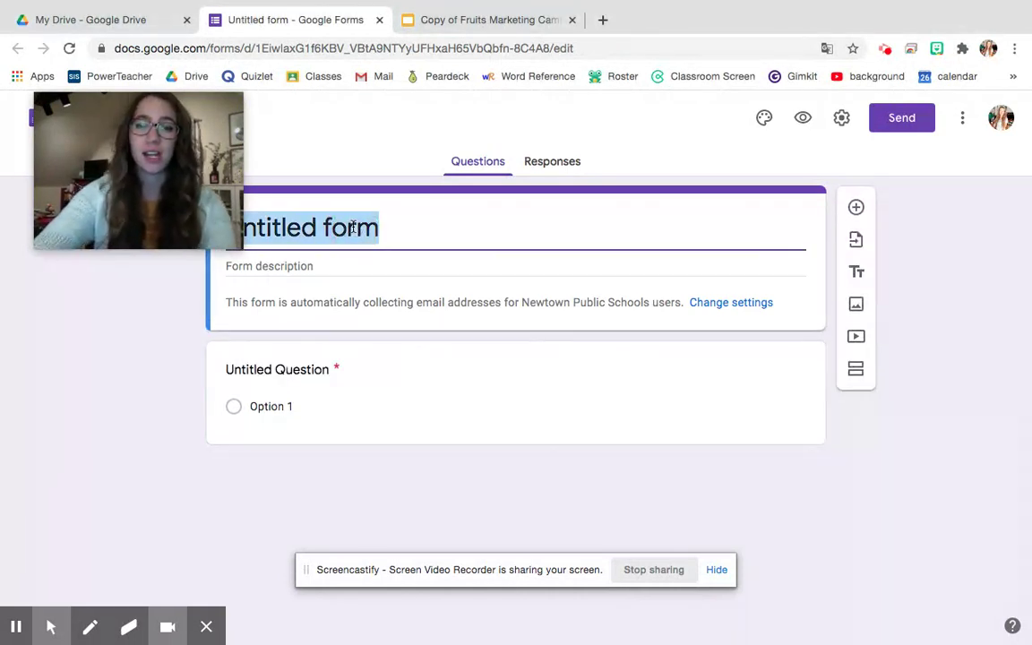
- Enter 'Study Guide - mandatos informales' as the form title and delete the default Untitled Question
type("Study Guid")
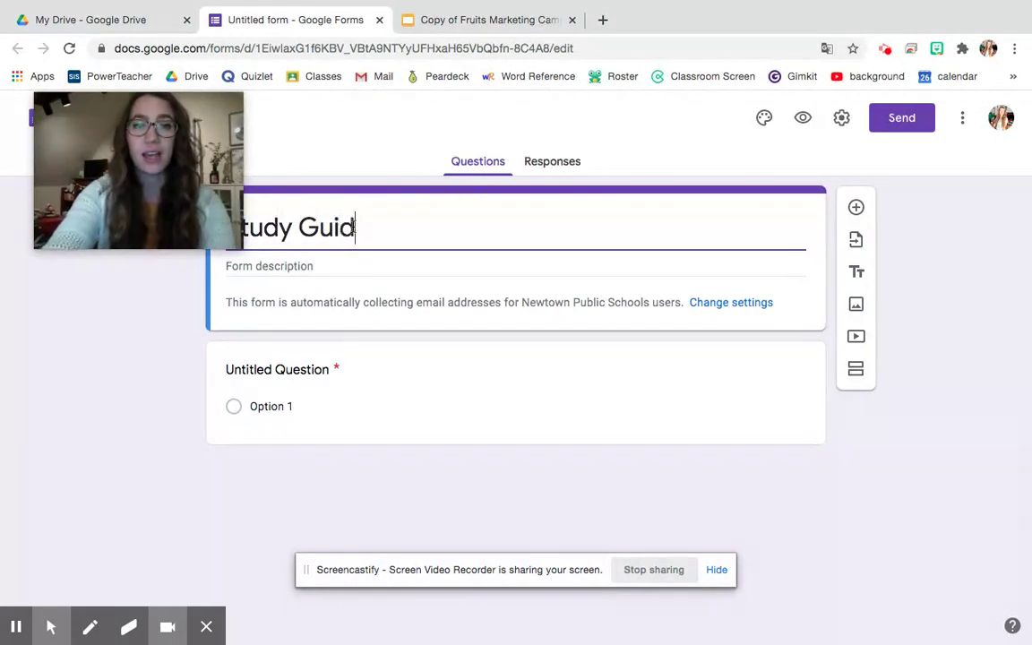
type("e - ma")
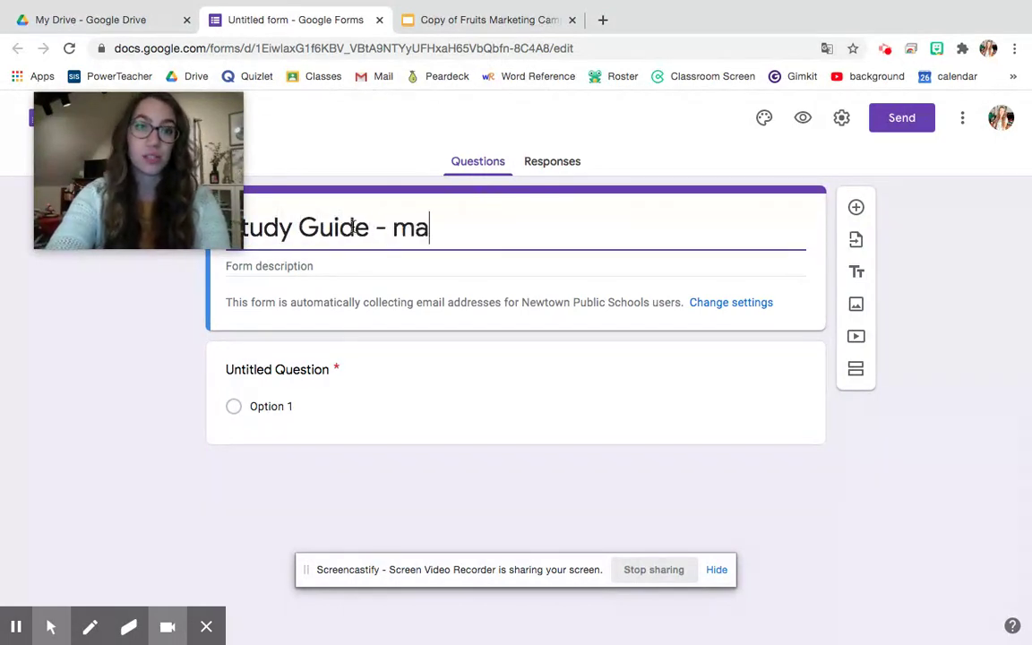
type("ndatos informales")
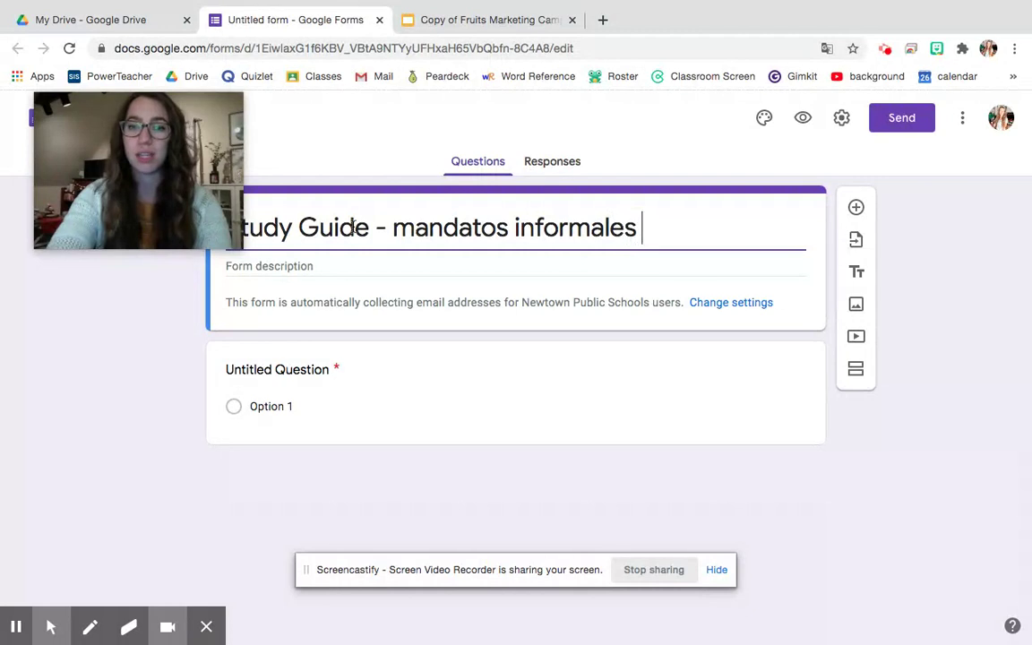
left_click(543, 356)
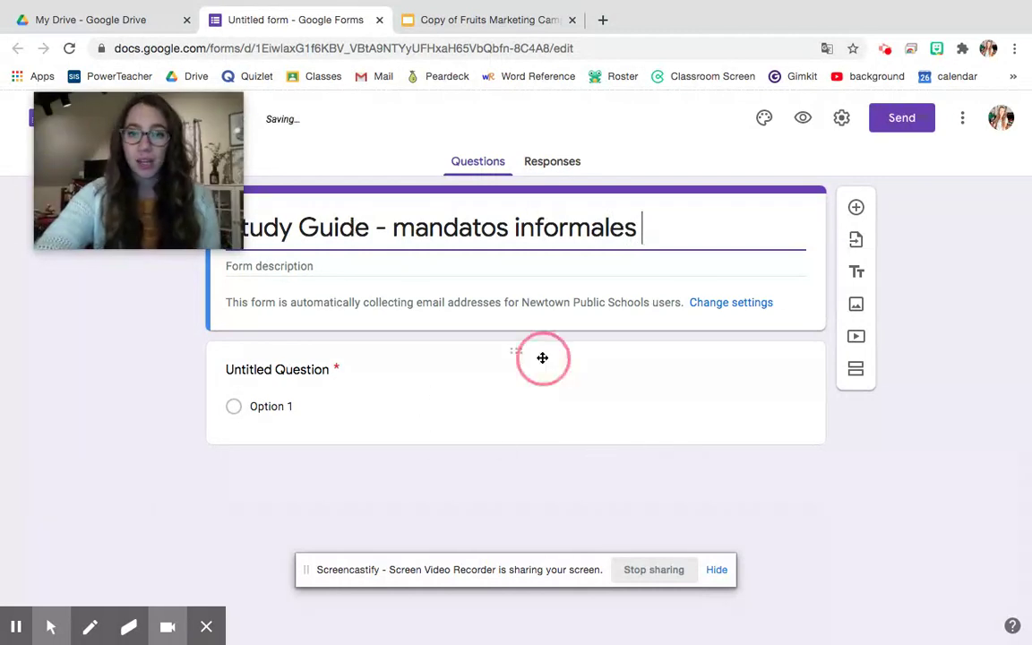
left_click(635, 533)
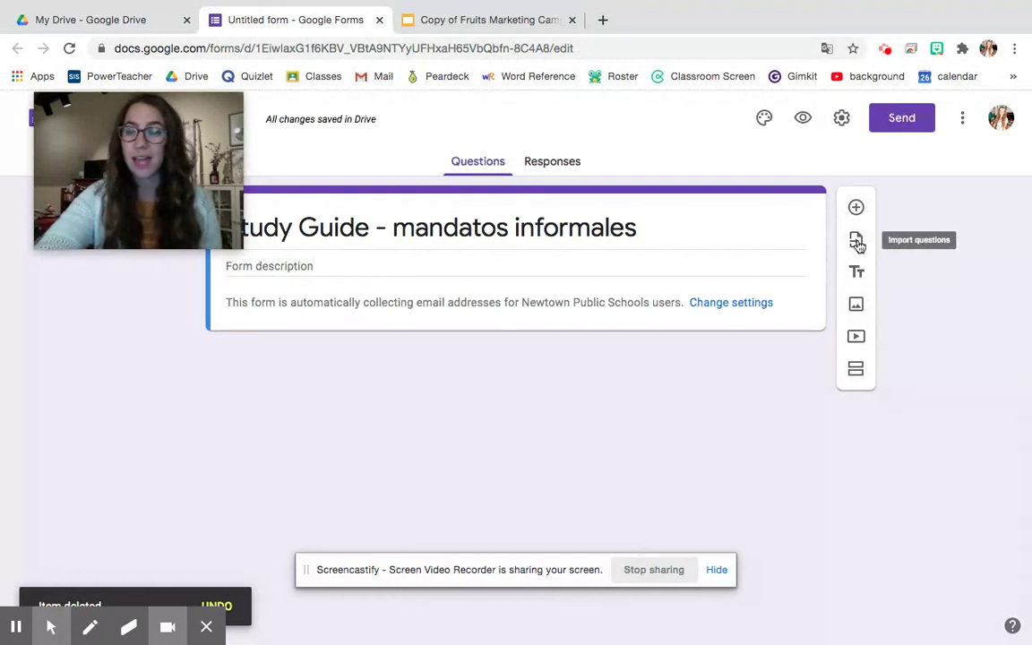
- Start importing questions and search the form picker for 'mandatos informales'
left_click(856, 241)
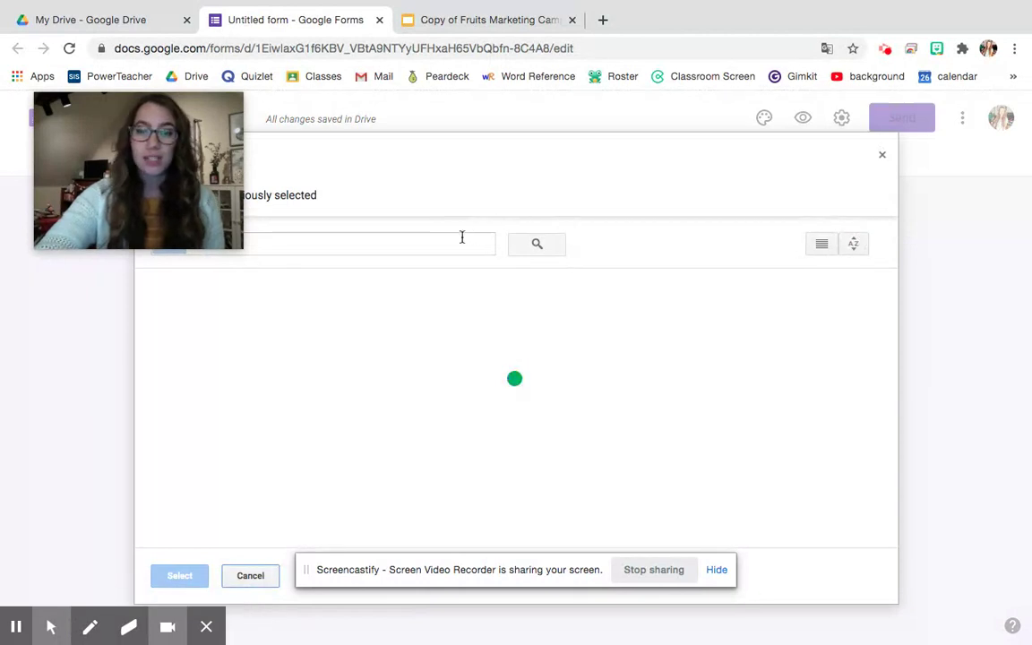
left_click(716, 570)
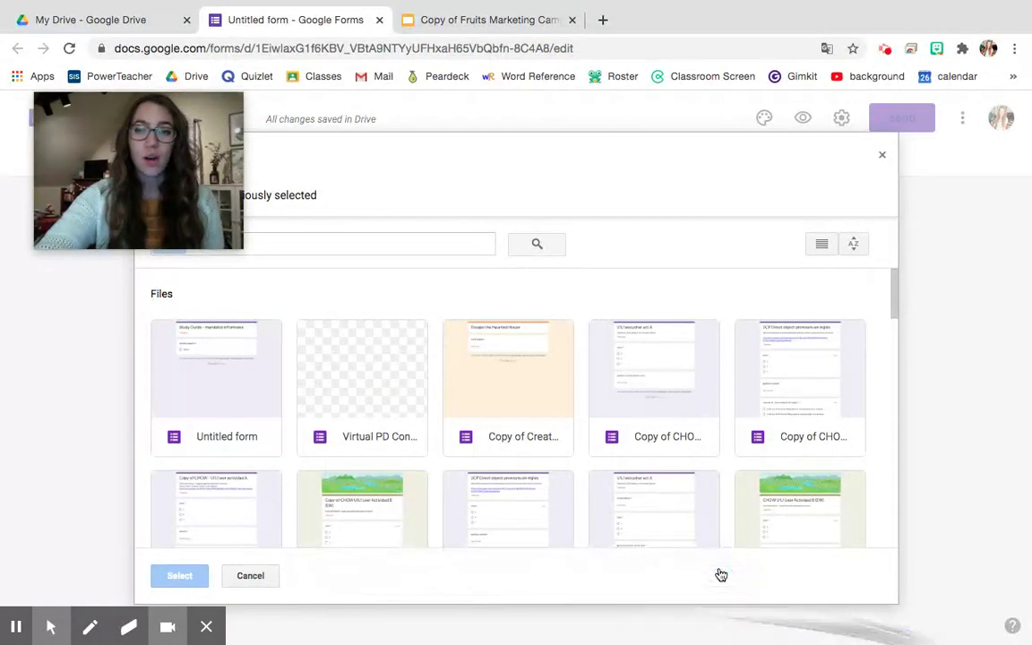
left_click(410, 246)
type("mandatos")
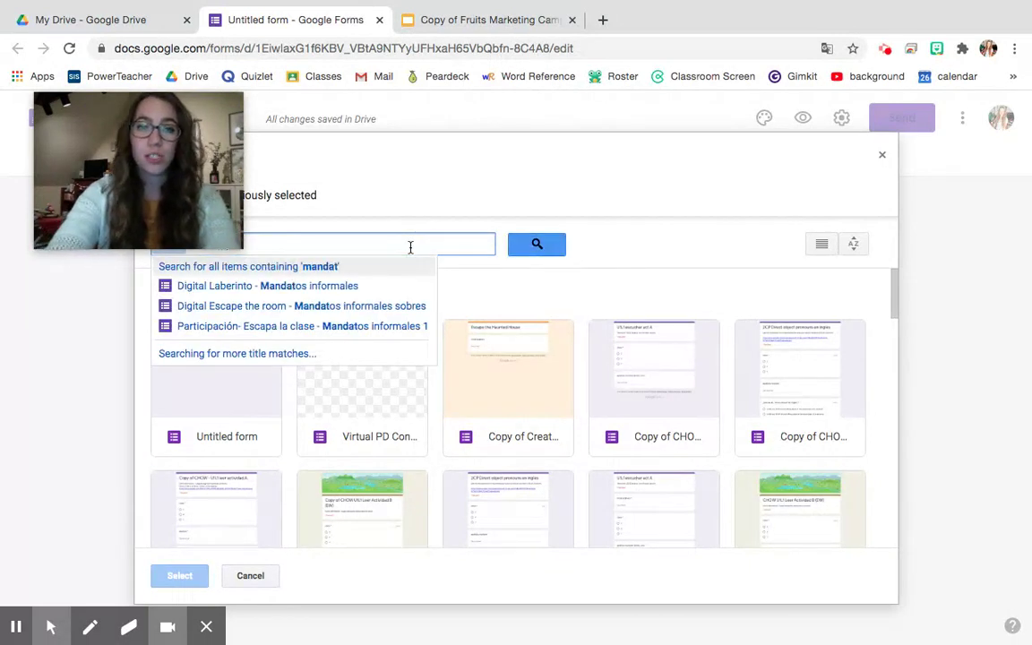
type(" inf")
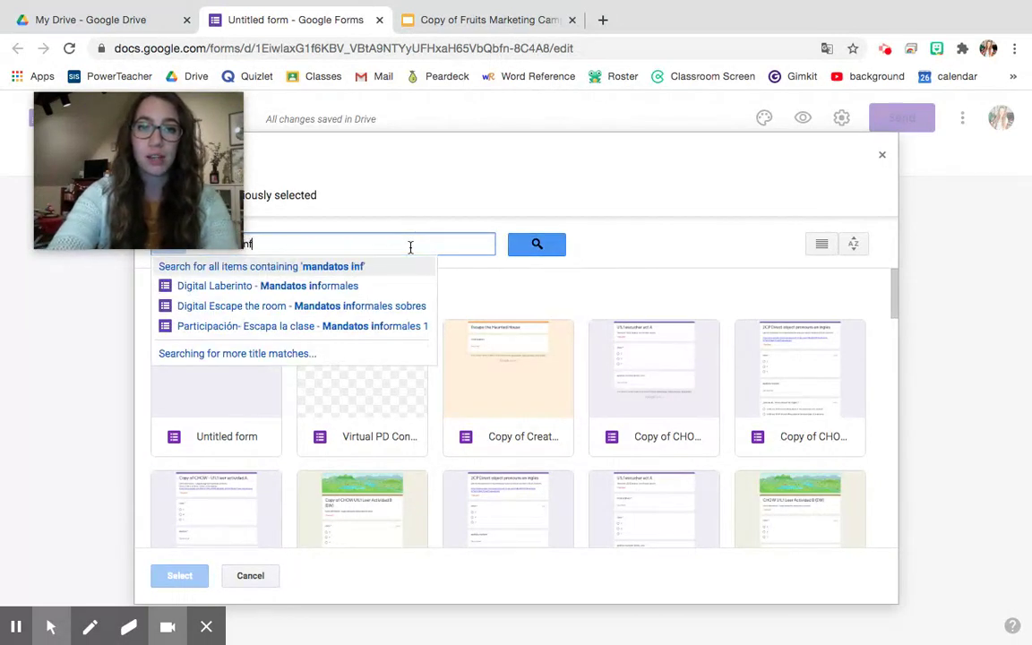
type("ormales")
key("Return")
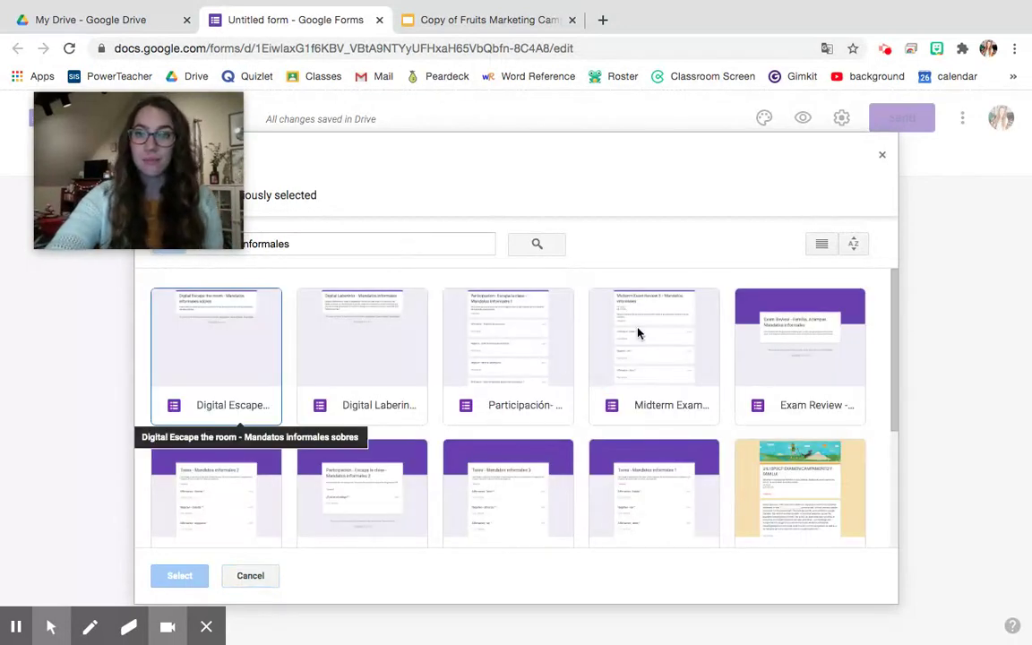
- Pick 'Tarea - Mandatos informales 1' from the results and confirm it as the import source
scroll(638, 333, "down", 2)
scroll(627, 385, "down", 2)
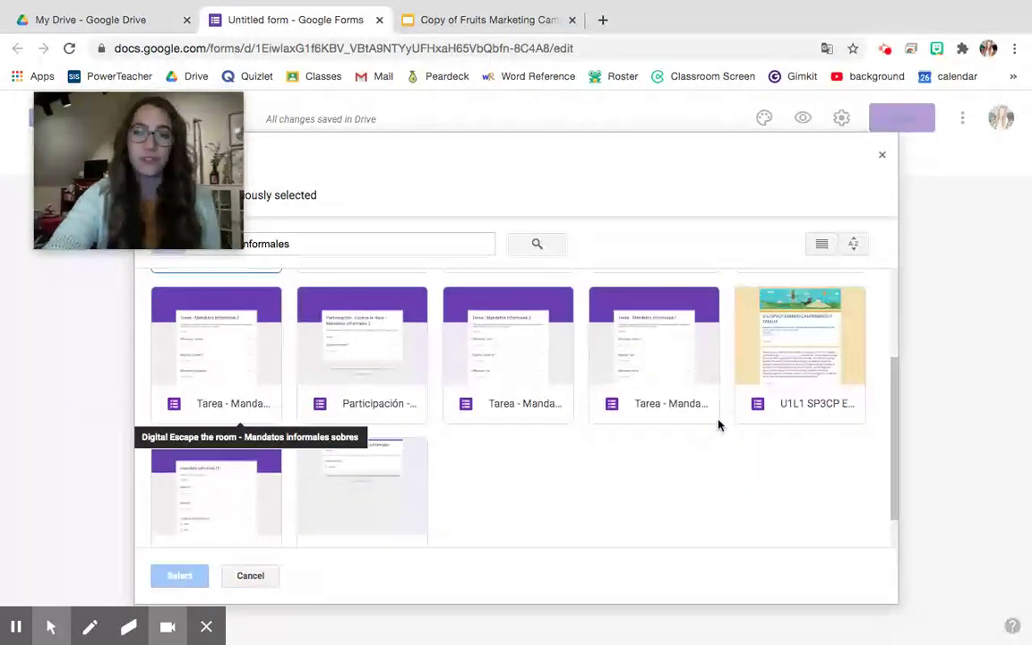
scroll(587, 472, "down", 1)
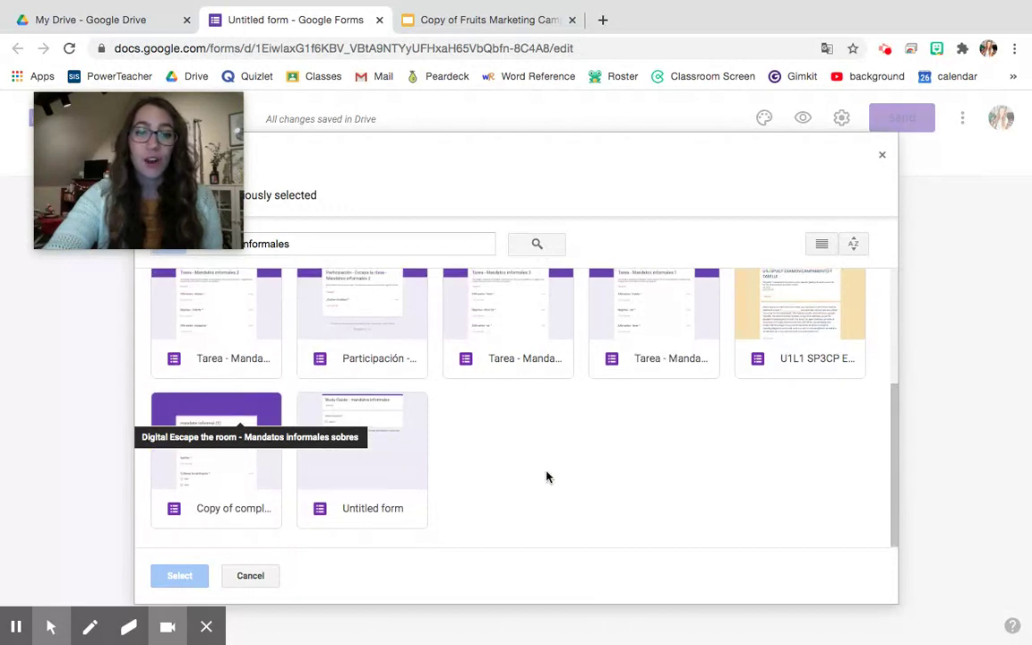
scroll(545, 477, "up", 1)
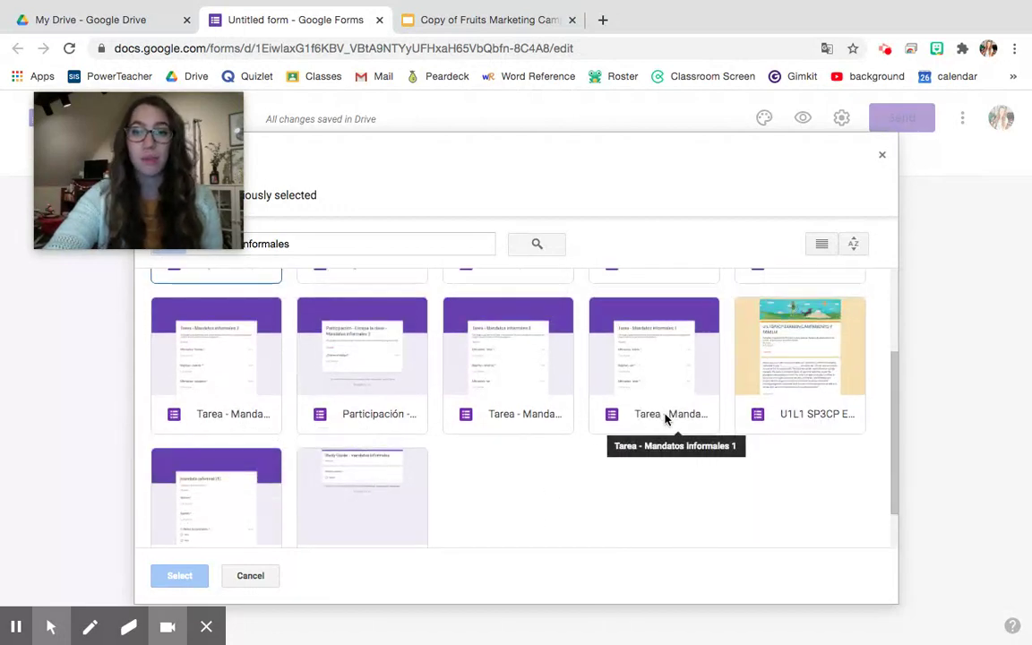
left_click(408, 470)
left_click(178, 575)
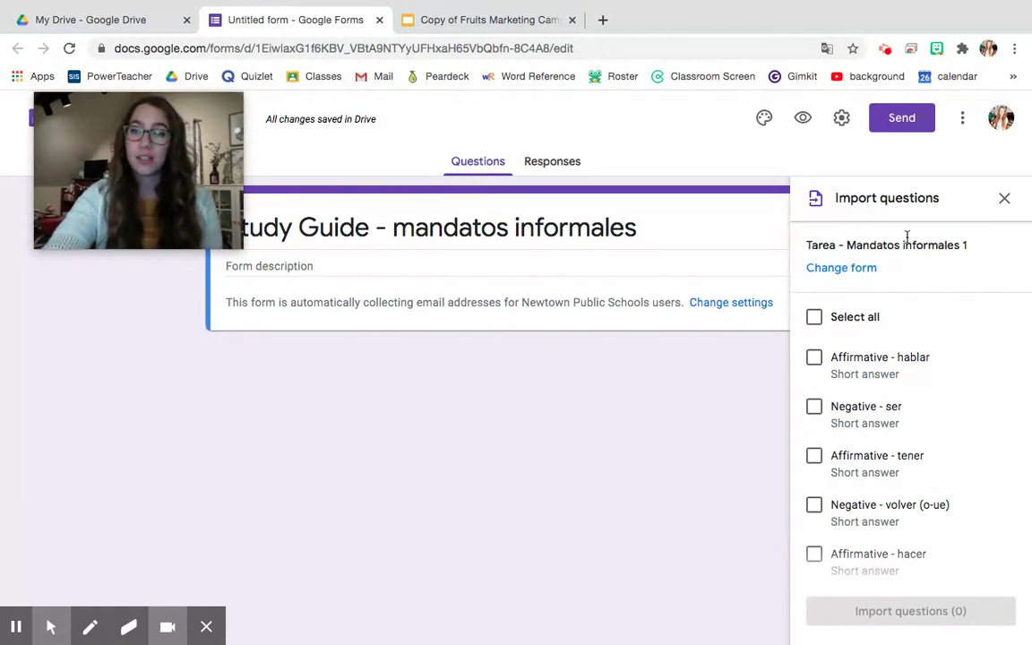
- Select all ten 'Tarea - Mandatos informales 1' questions and import them, totaling 10 points
scroll(898, 383, "down", 5)
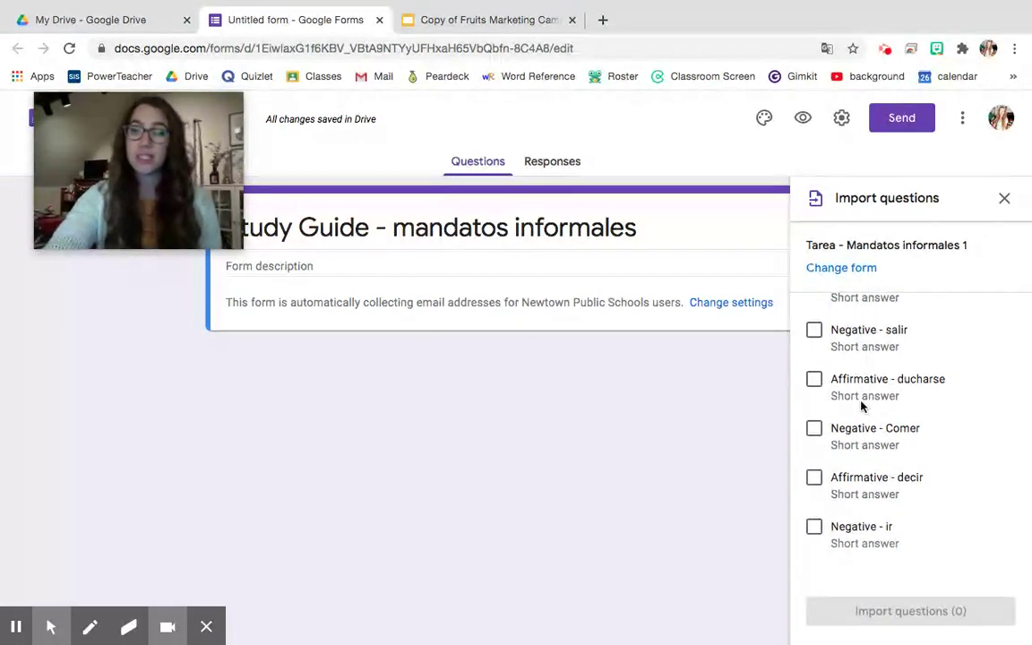
scroll(896, 489, "up", 1)
scroll(862, 489, "up", 5)
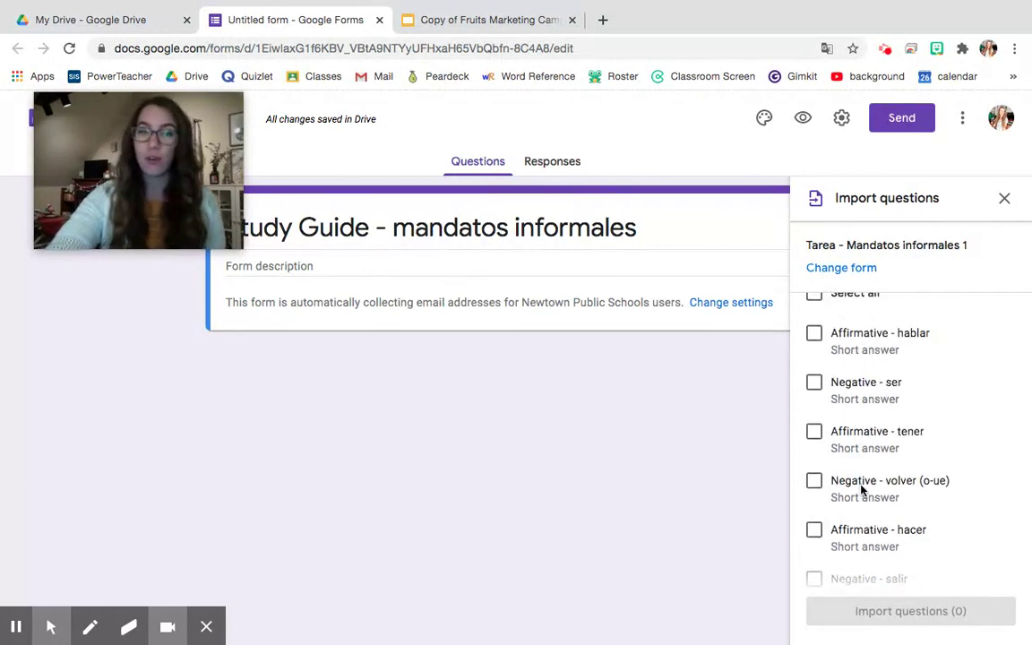
scroll(862, 489, "up", 1)
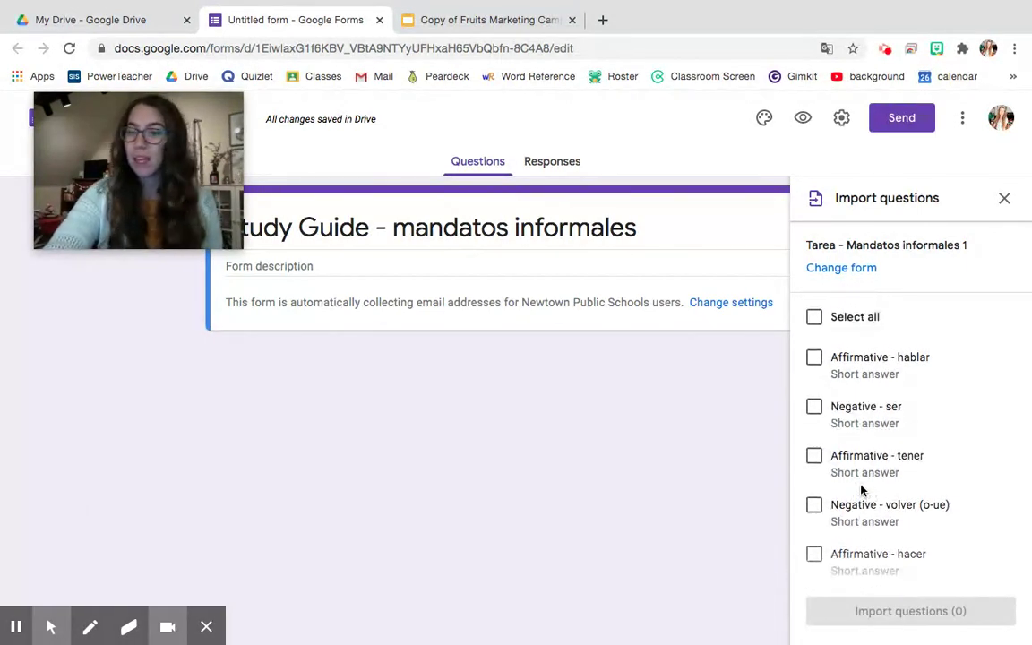
scroll(882, 383, "down", 1)
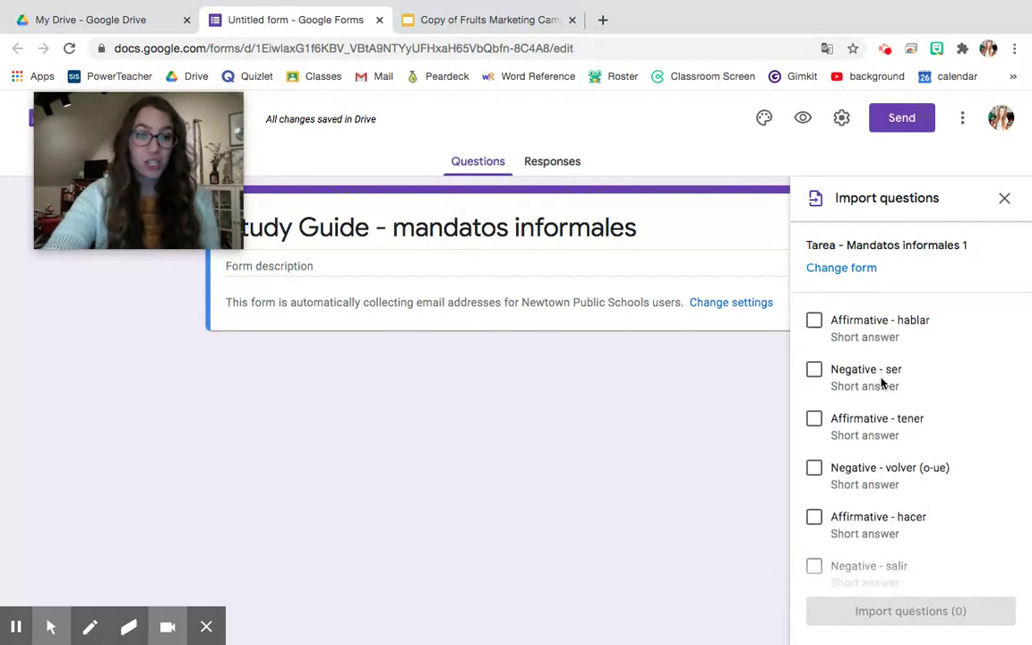
left_click(817, 370)
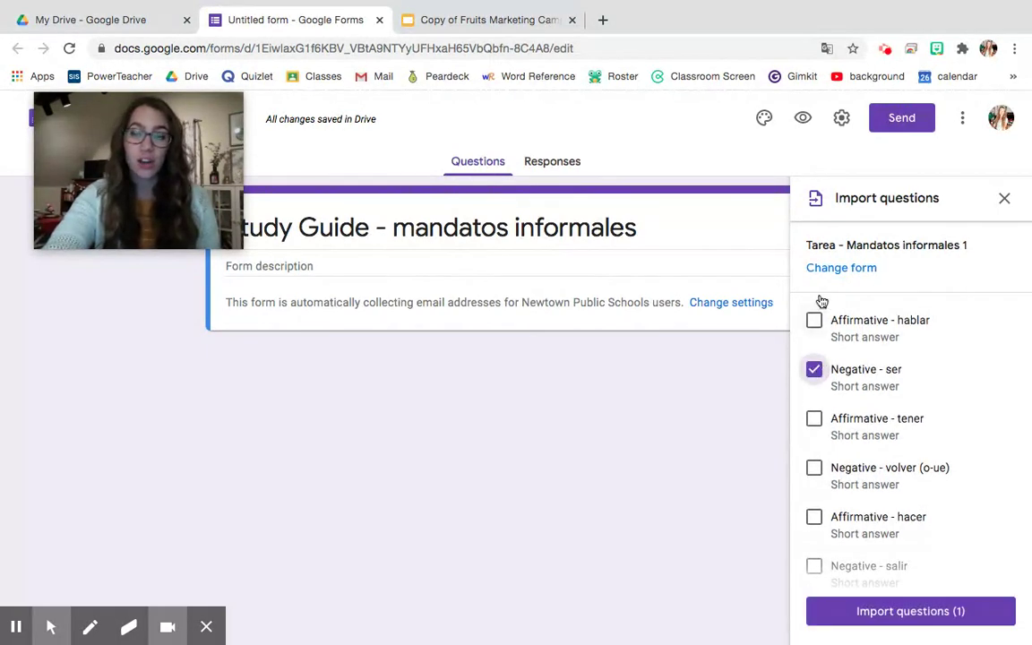
left_click(815, 369)
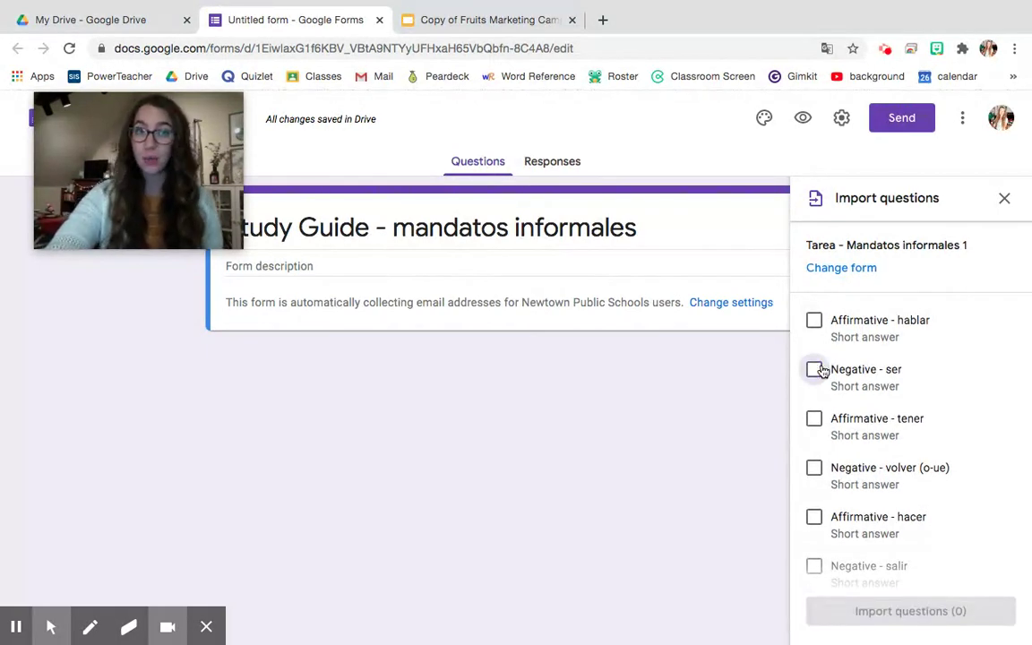
scroll(858, 373, "up", 1)
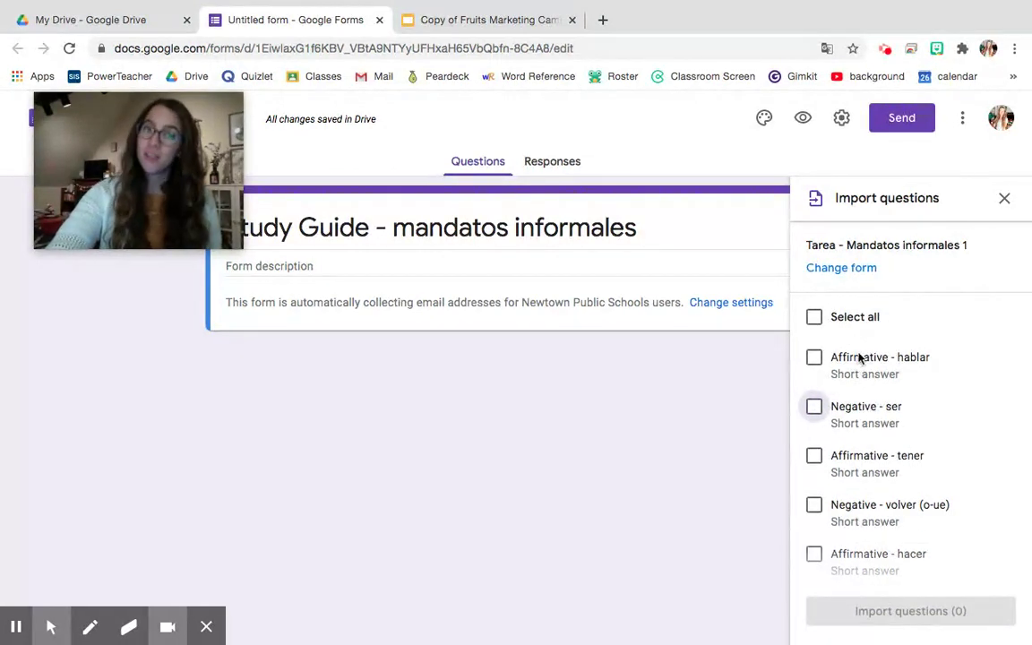
left_click(814, 320)
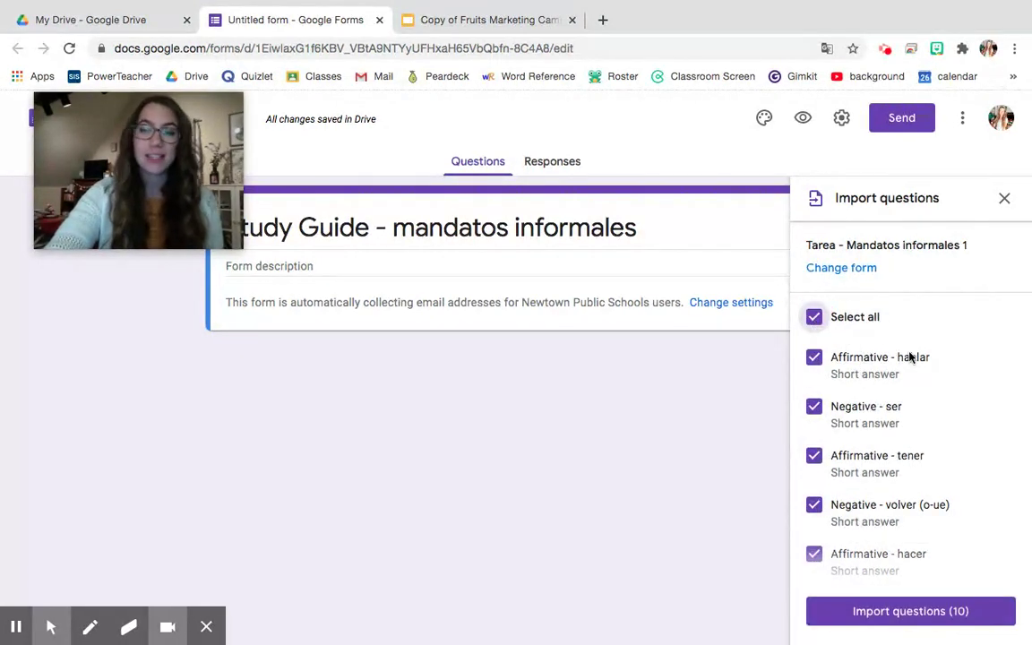
left_click(882, 616)
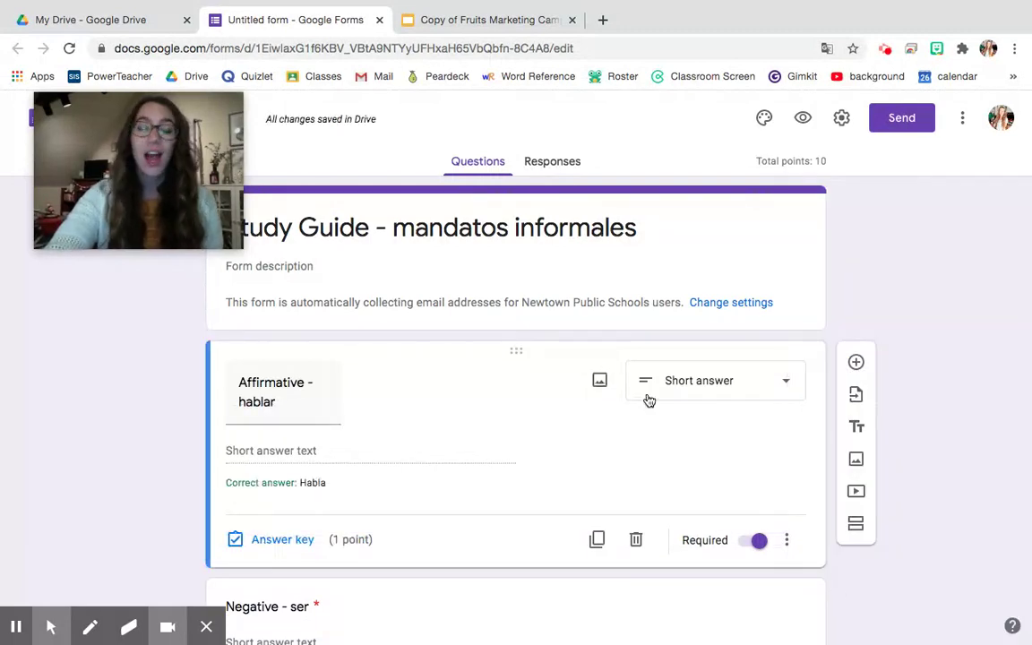
scroll(801, 309, "down", 5)
scroll(799, 310, "down", 8)
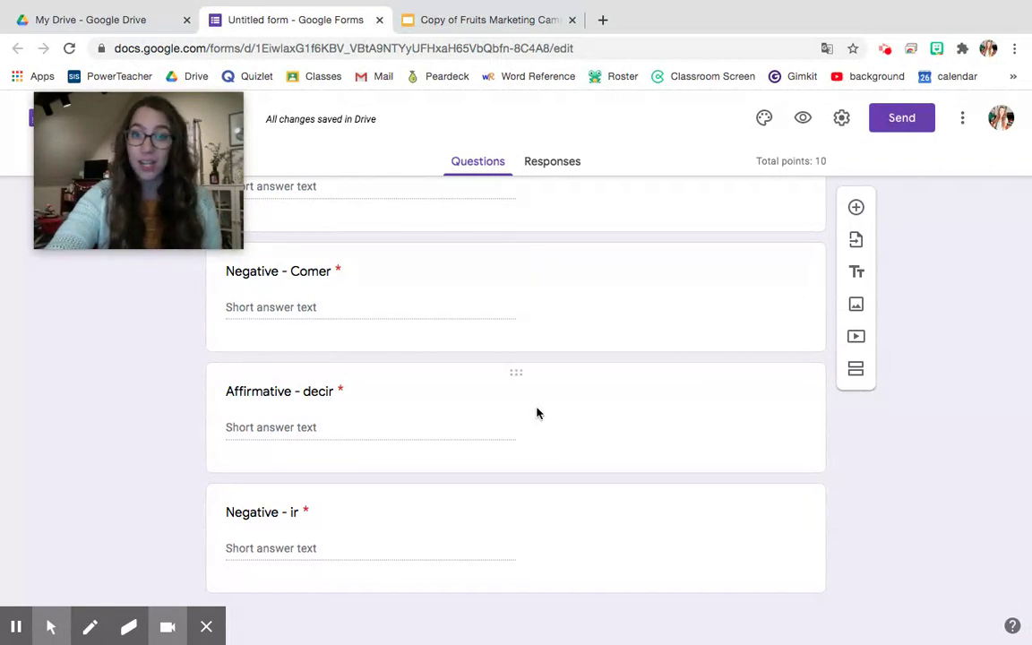
left_click(444, 387)
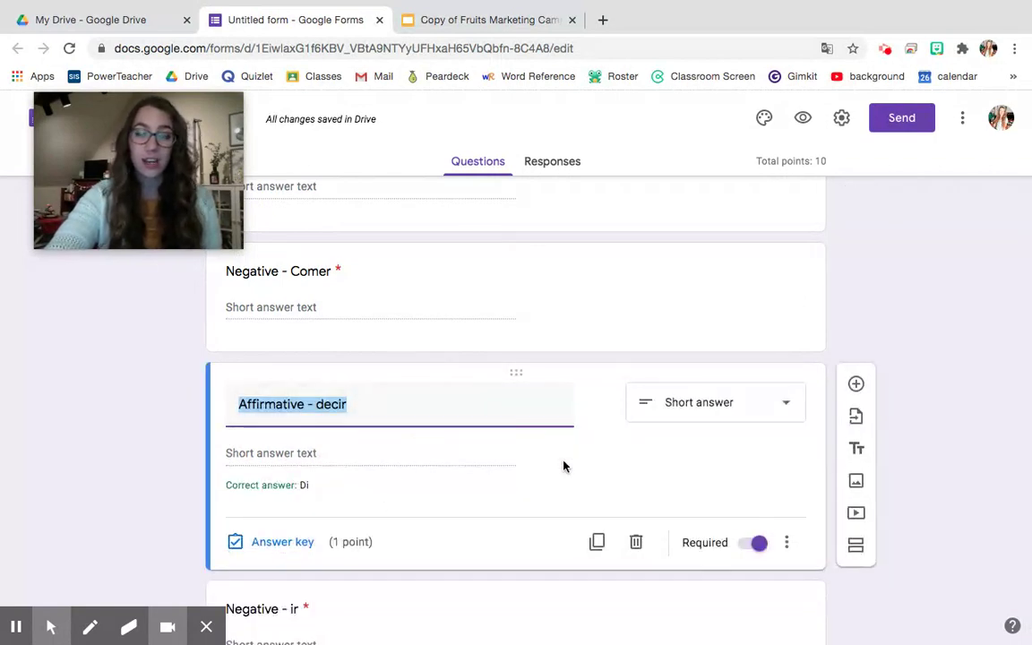
scroll(563, 466, "up", 10)
scroll(564, 466, "up", 2)
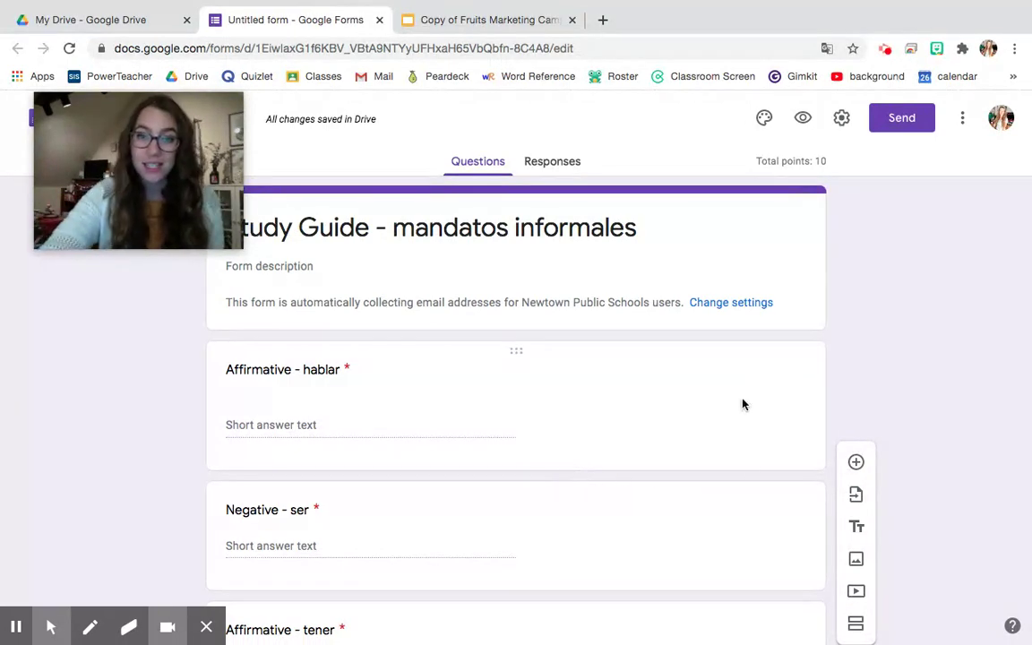
scroll(857, 381, "down", 2)
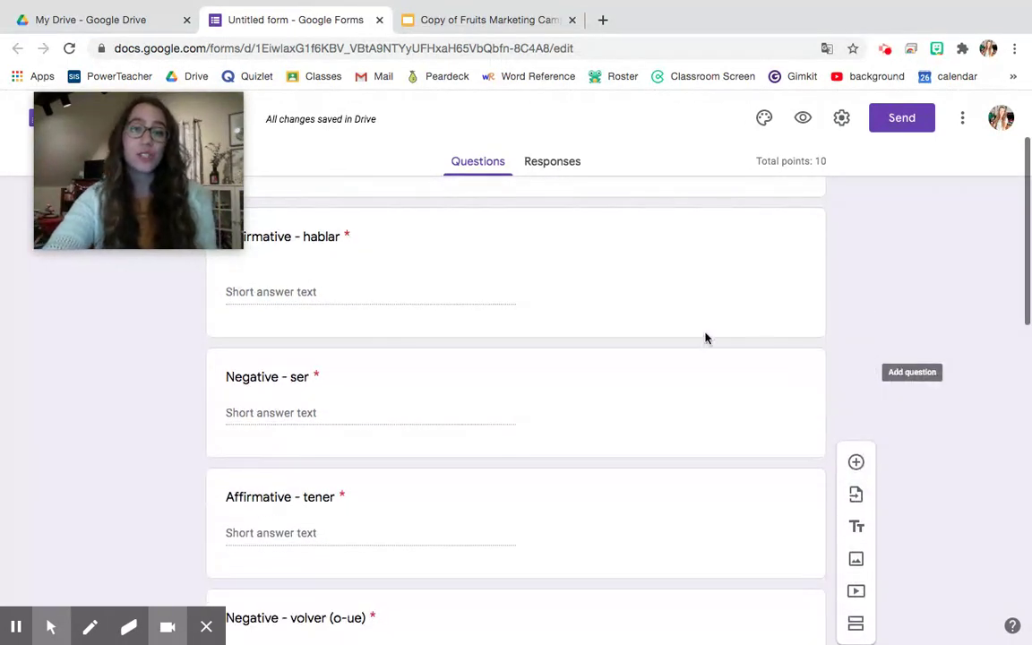
scroll(616, 320, "down", 10)
scroll(616, 319, "down", 3)
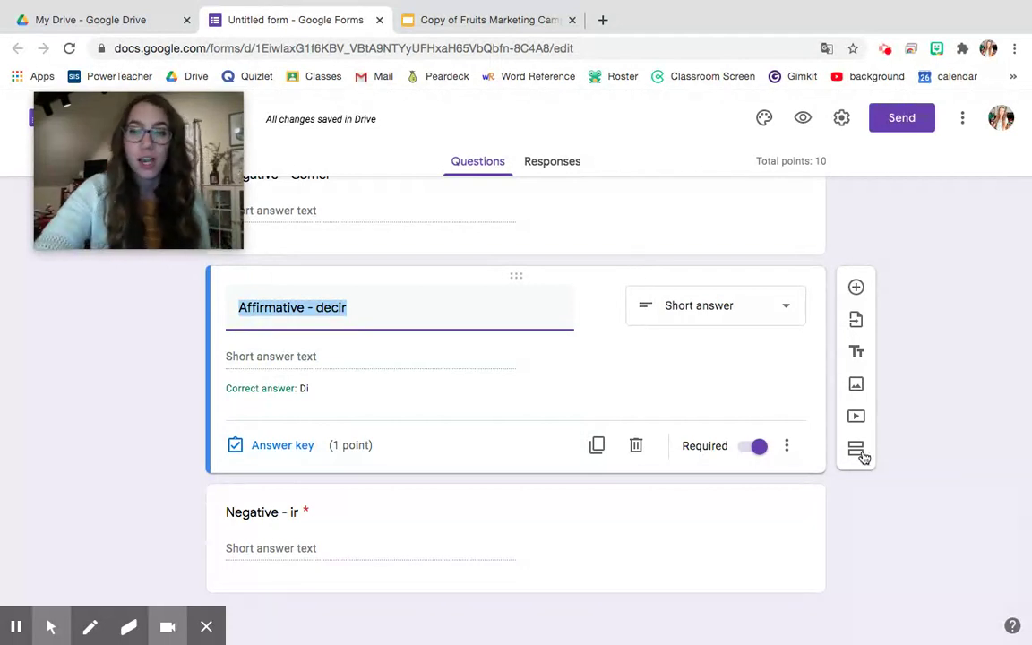
left_click(769, 544)
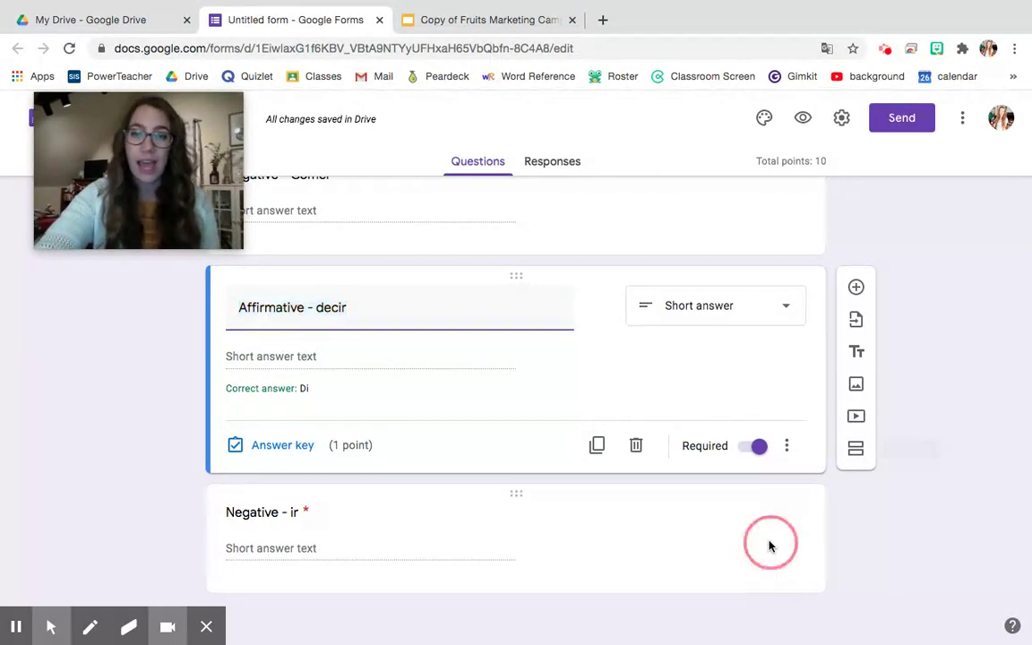
left_click(855, 577)
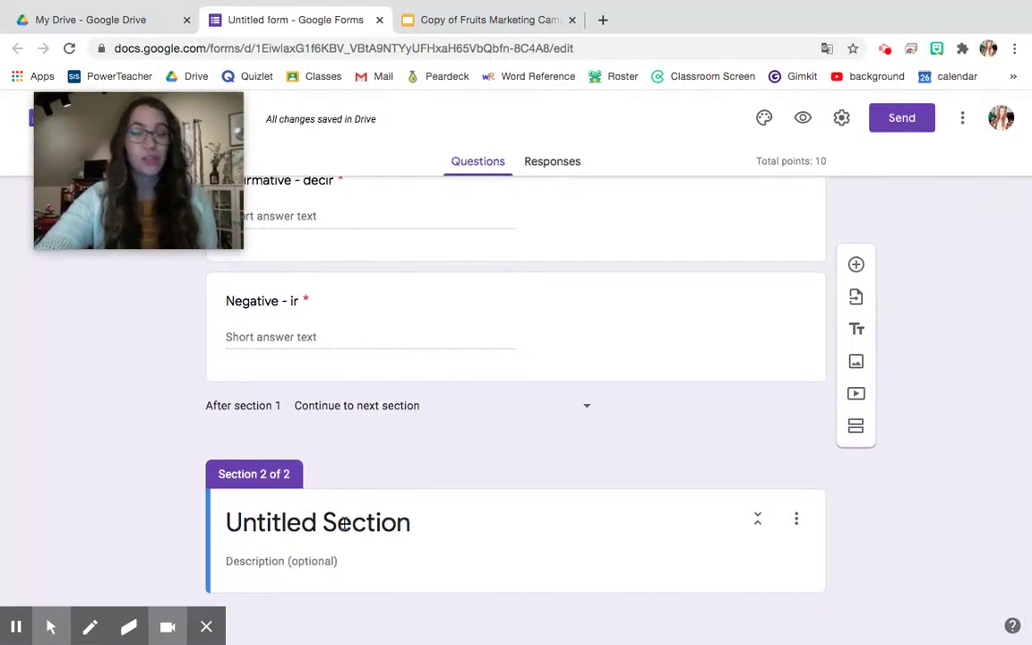
left_click(796, 520)
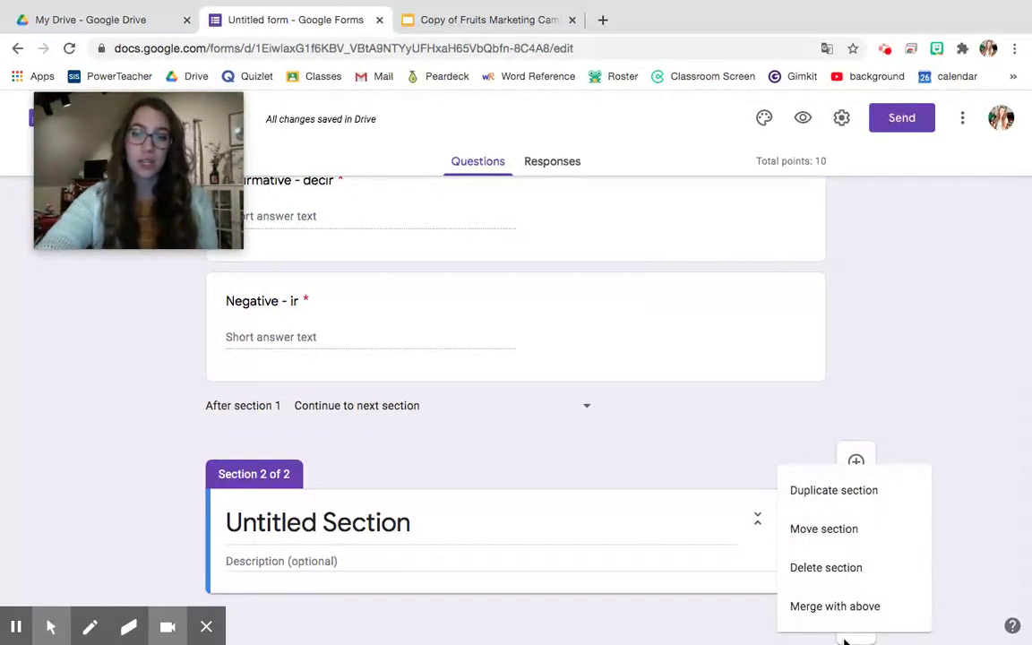
left_click(832, 567)
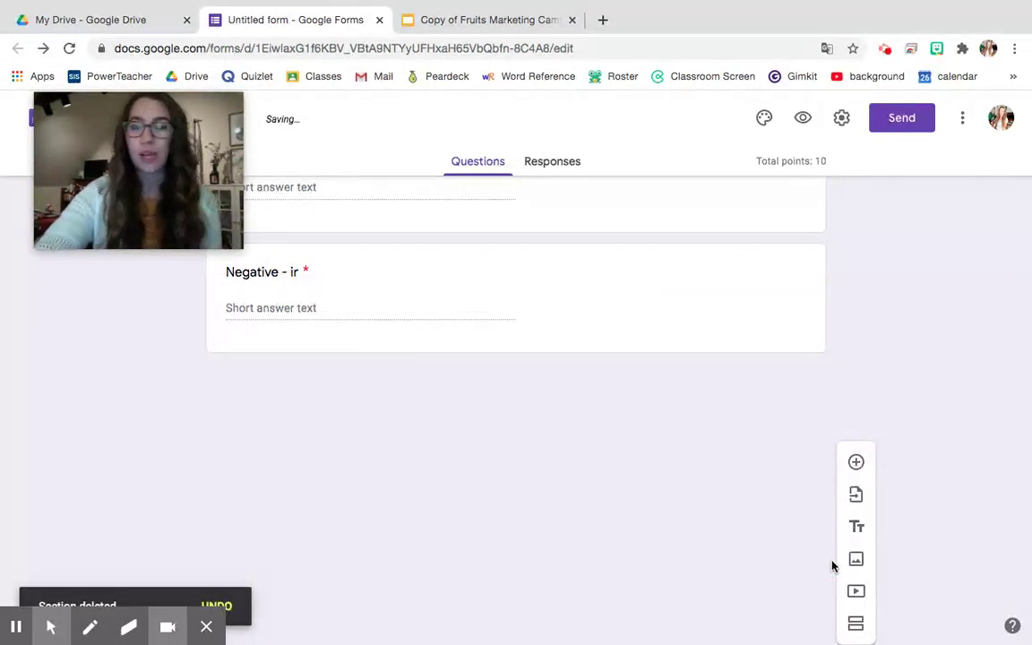
scroll(772, 486, "up", 5)
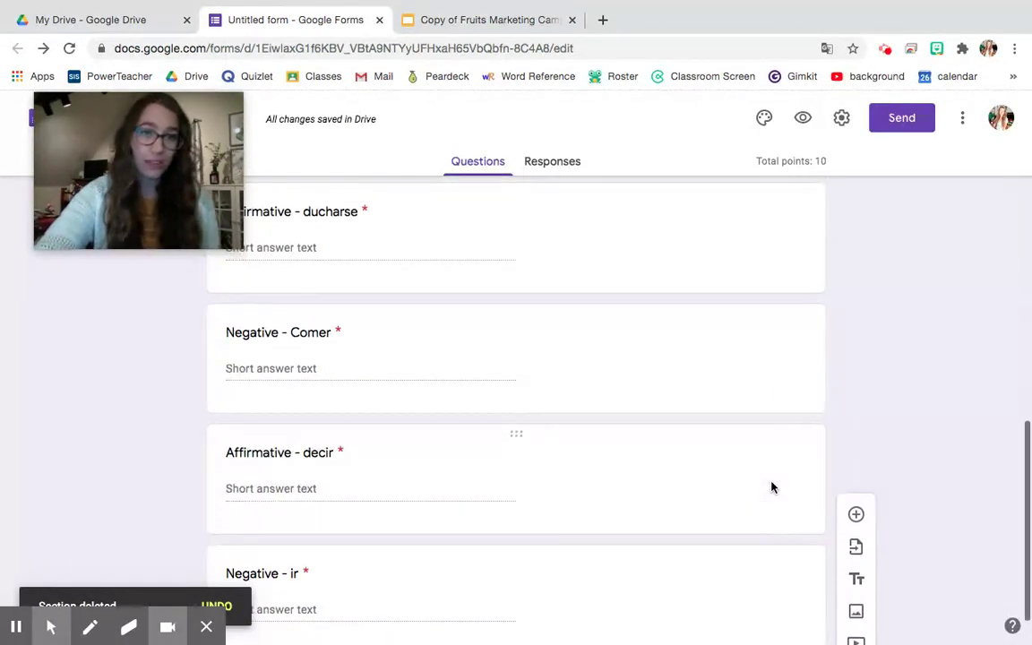
scroll(772, 486, "up", 10)
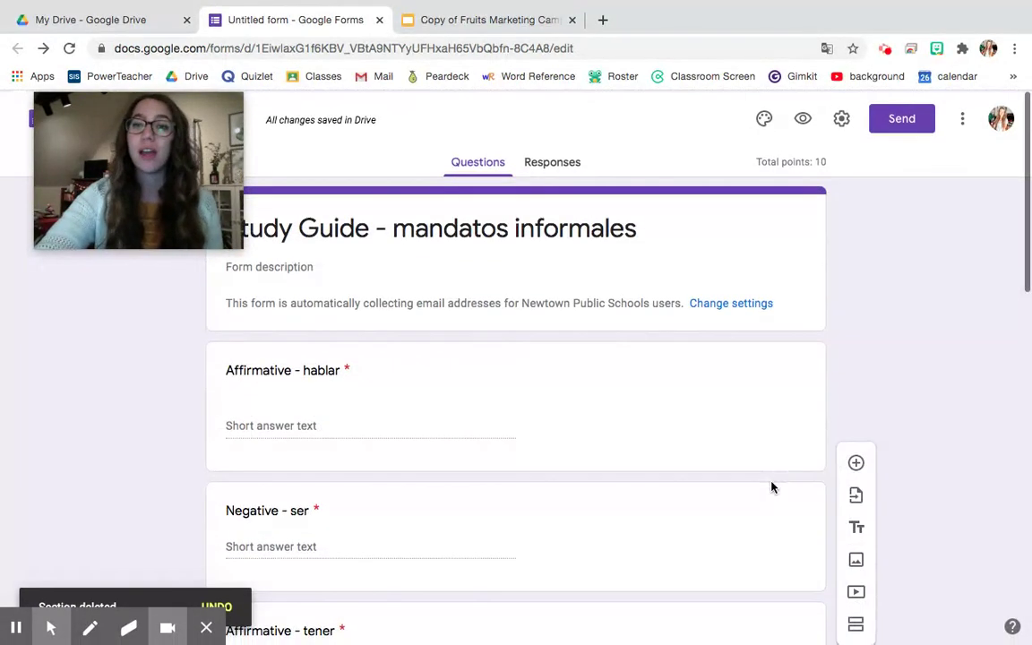
scroll(772, 486, "down", 10)
scroll(772, 487, "down", 3)
left_click(760, 552)
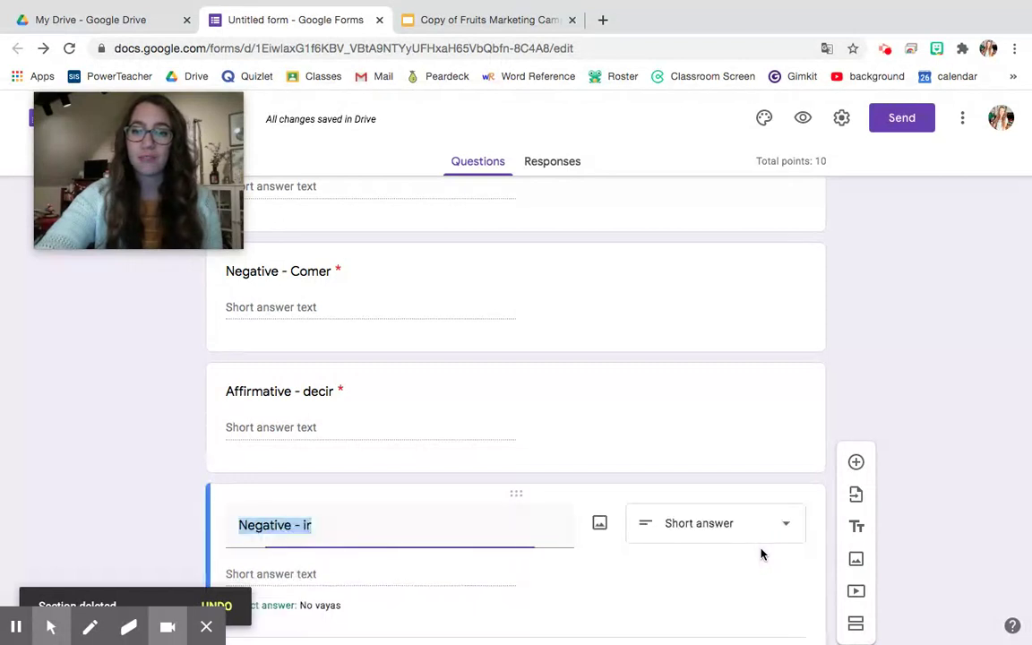
- Import all ten questions from 'Tarea - Mandatos informales 3 (irregulares)' using Select all
left_click(856, 495)
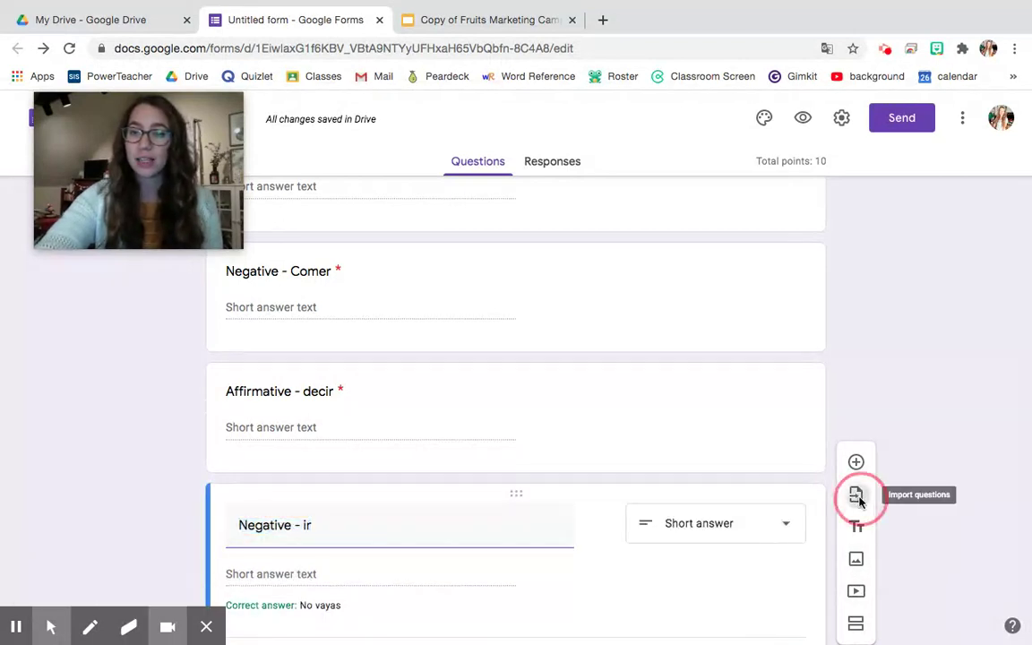
scroll(582, 430, "down", 3)
left_click(516, 362)
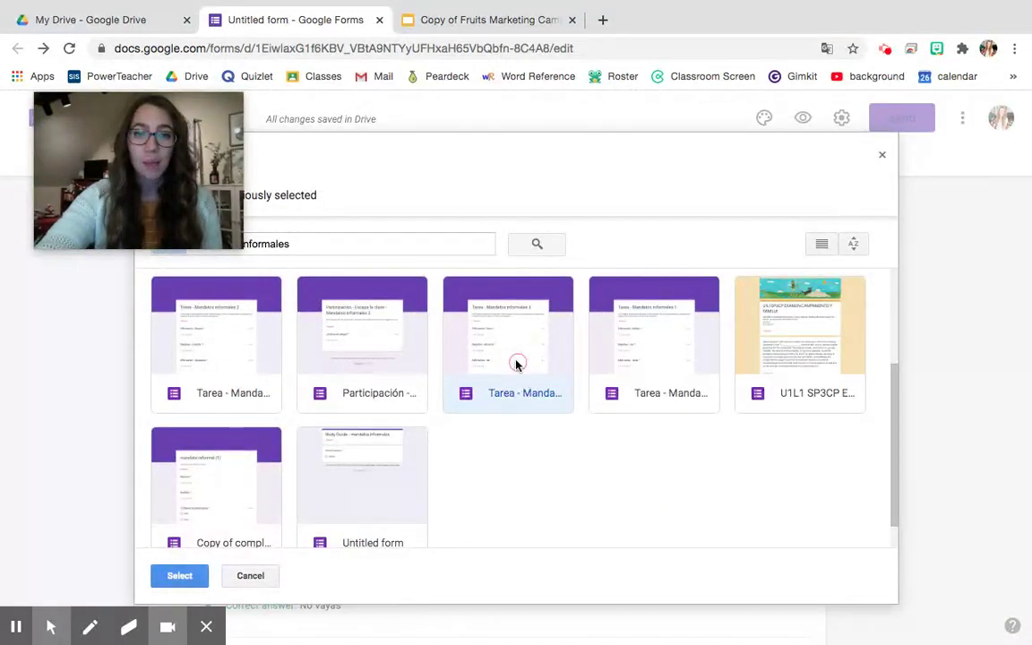
left_click(179, 575)
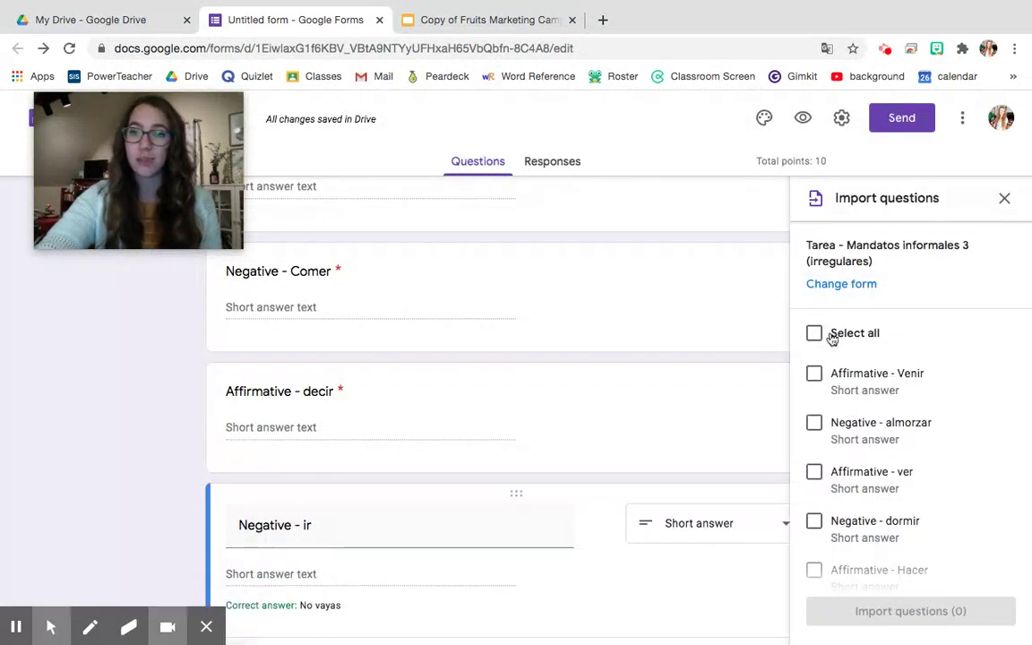
left_click(815, 333)
left_click(914, 613)
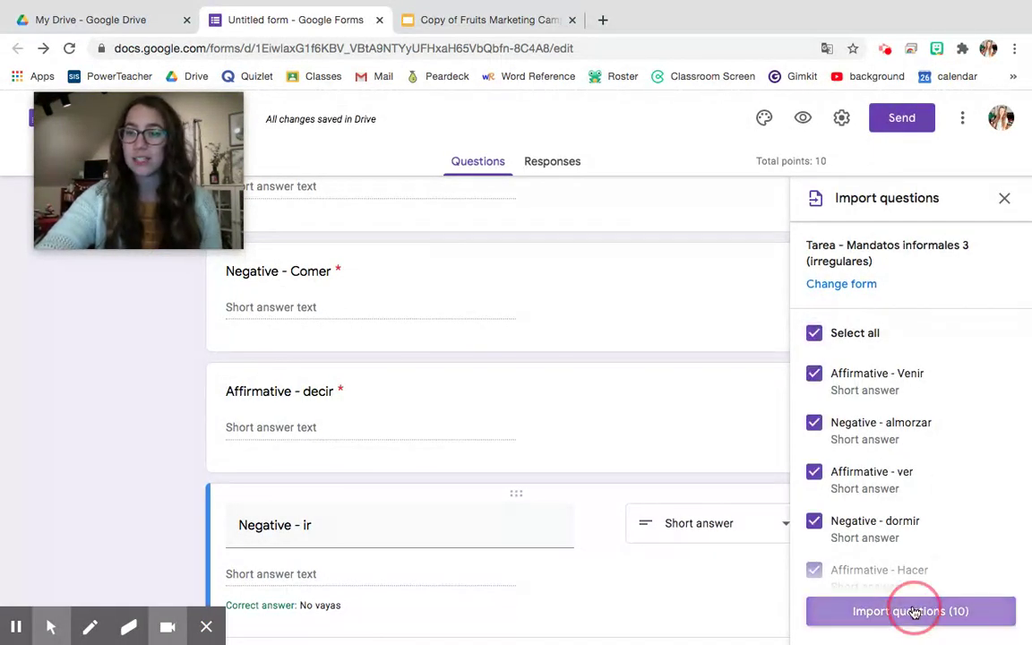
scroll(739, 401, "down", 3)
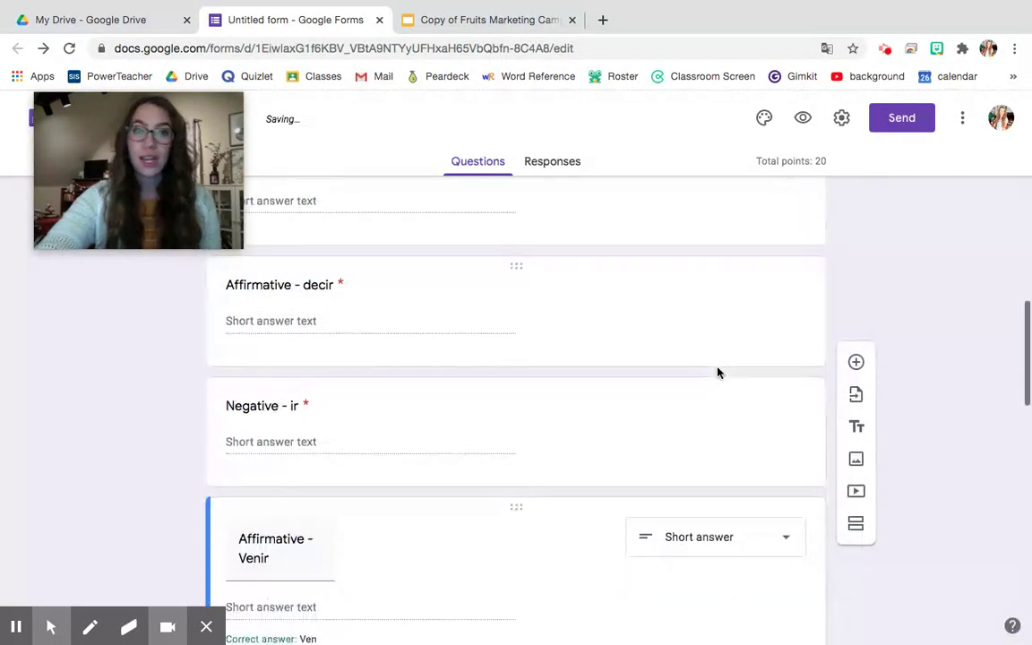
left_click(857, 498)
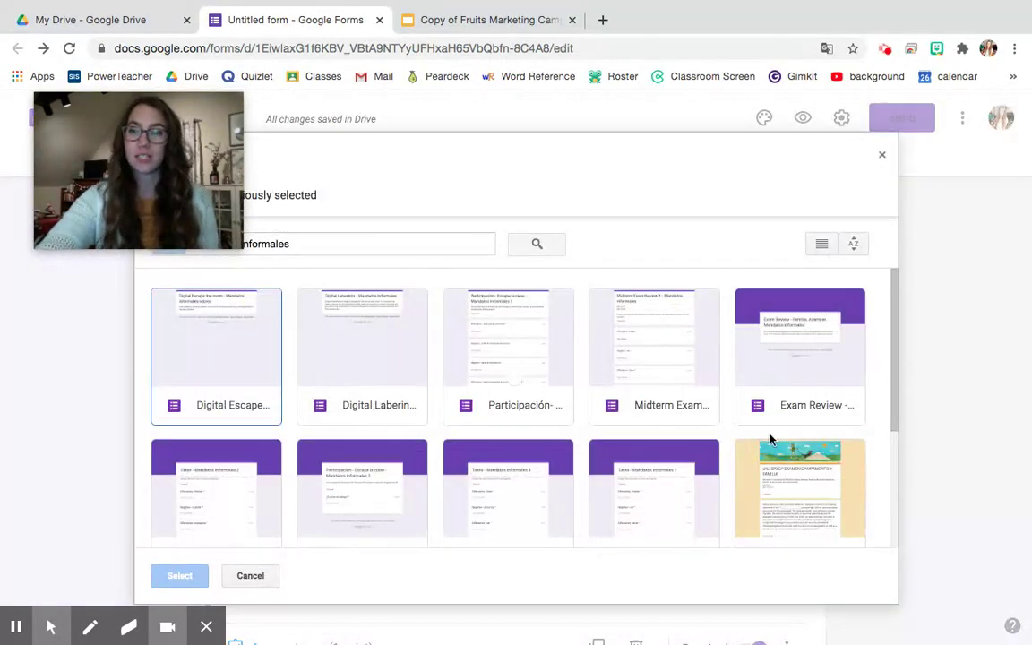
- Choose 'Tarea - Mandatos informales 2' and import all ten of its questions, reaching 30 points
scroll(404, 518, "down", 3)
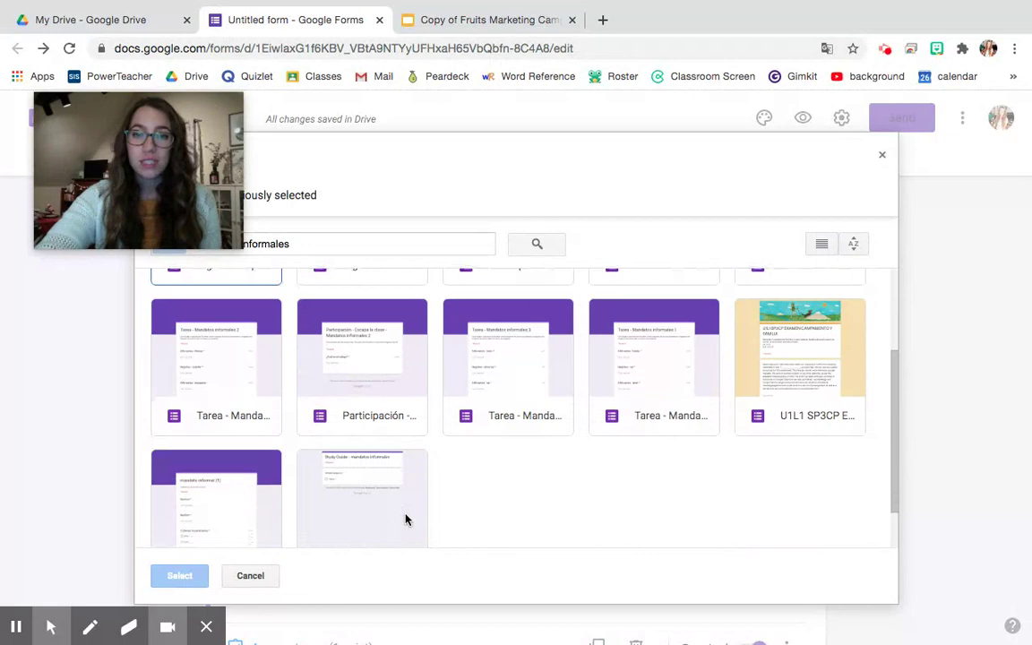
left_click(237, 397)
left_click(199, 575)
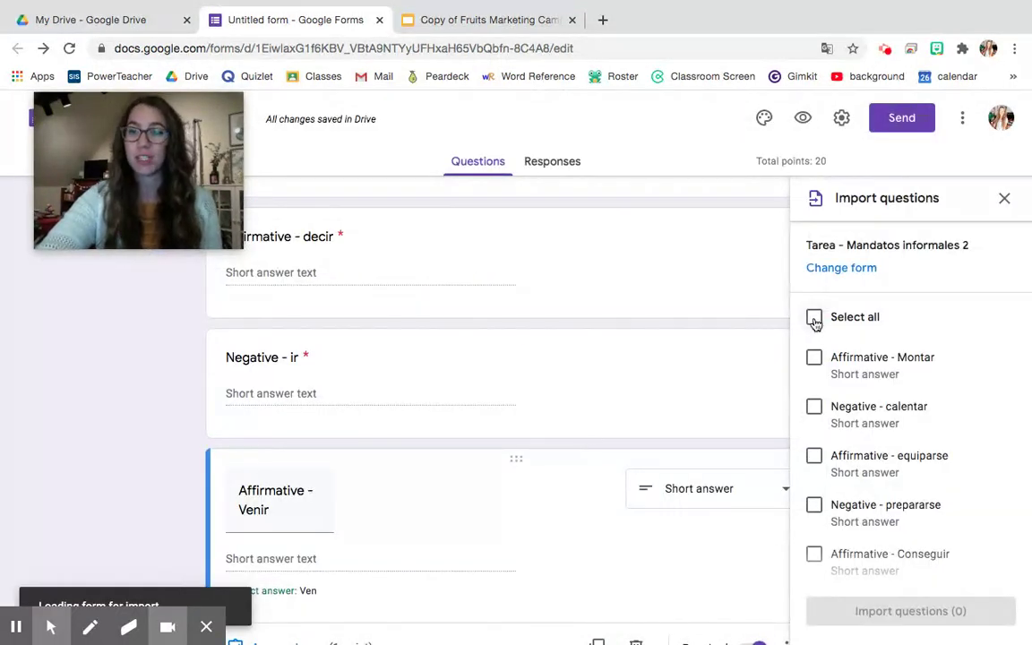
left_click(814, 319)
left_click(901, 610)
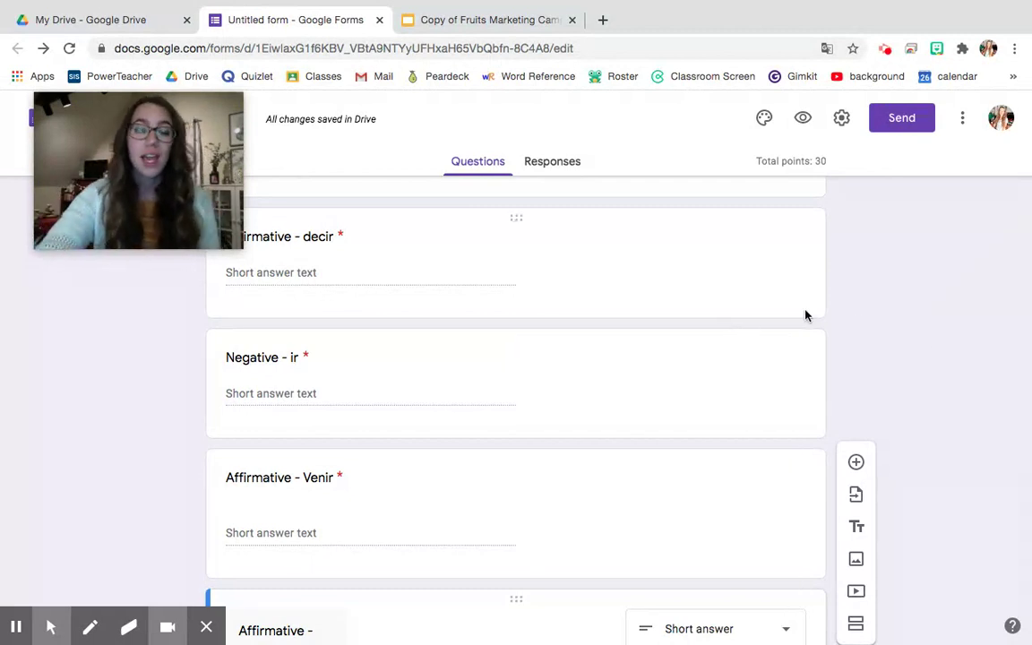
scroll(803, 315, "down", 4)
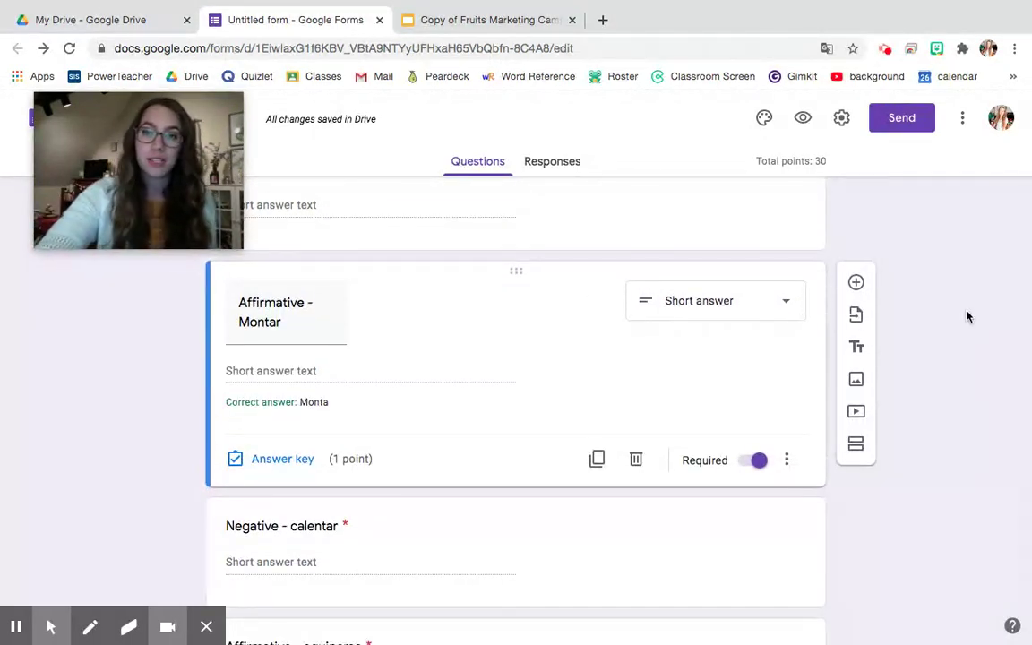
scroll(967, 315, "down", 1)
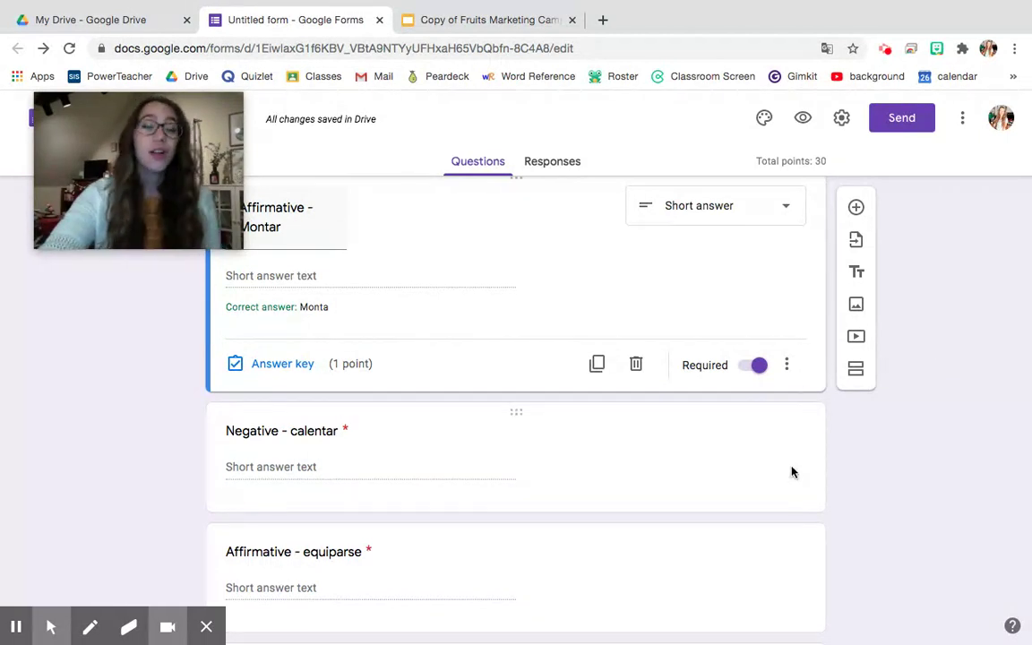
scroll(792, 472, "down", 1)
- Select the last question, 'Negative - dar', and add a new blank question after it
scroll(792, 472, "down", 20)
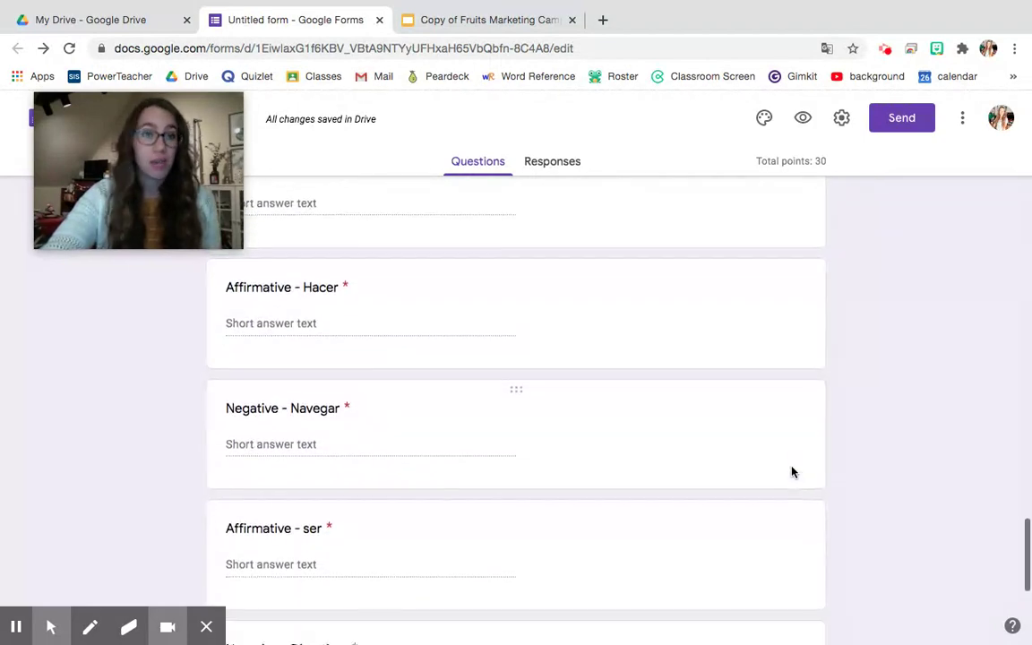
scroll(606, 400, "down", 5)
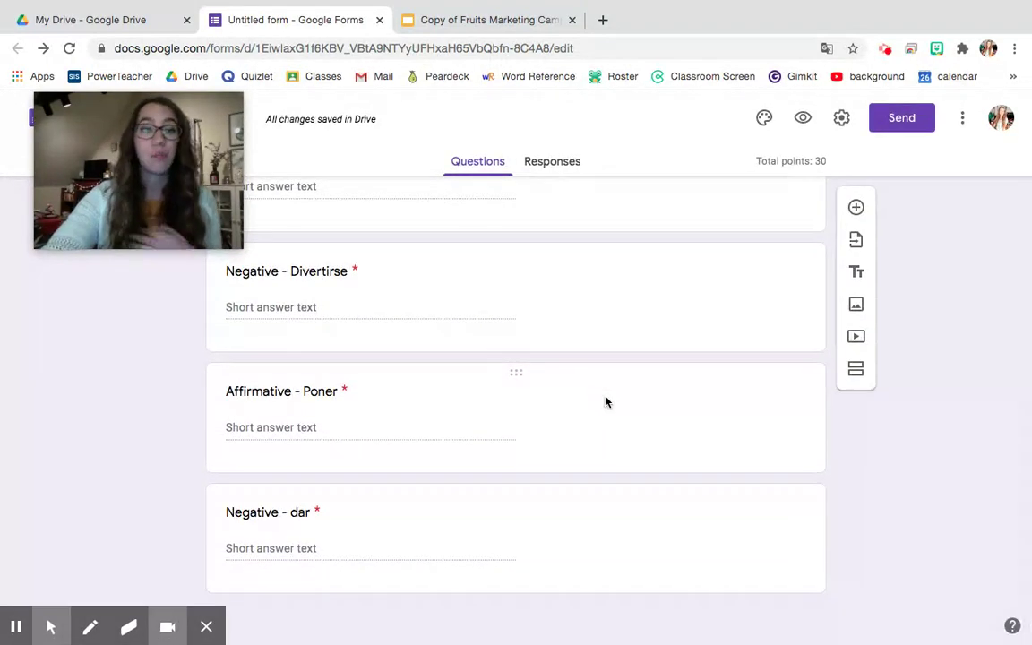
scroll(603, 484, "up", 1)
scroll(538, 479, "down", 1)
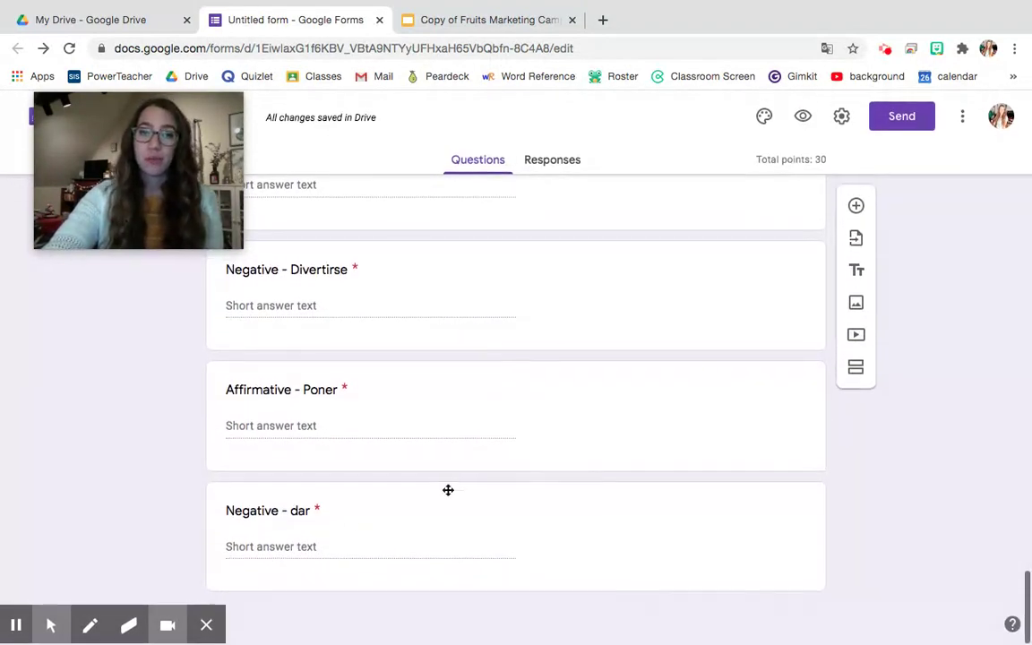
left_click(404, 520)
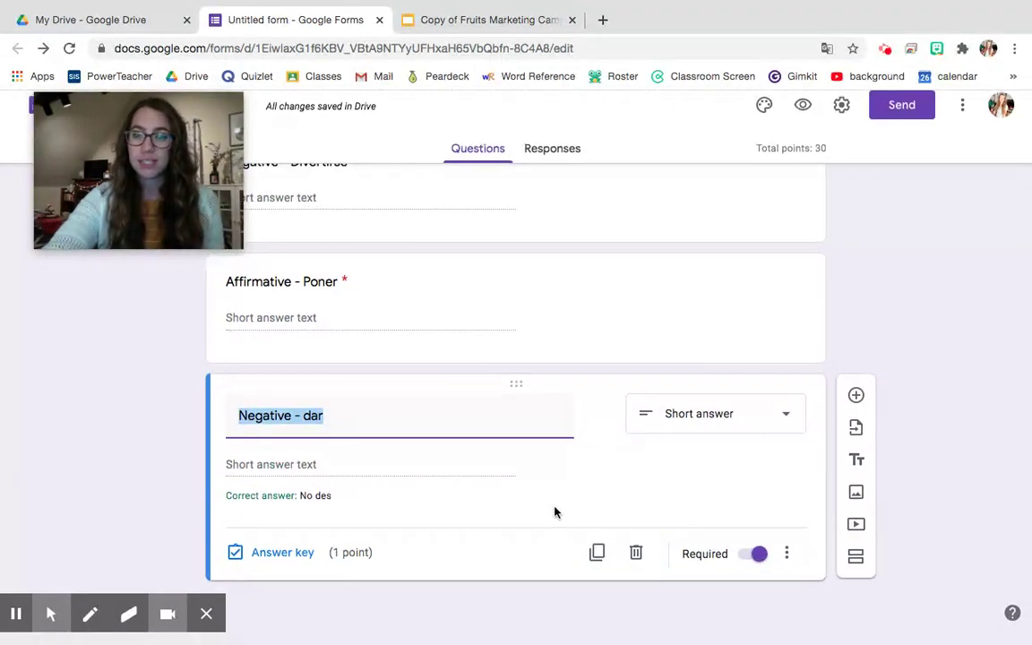
left_click(860, 409)
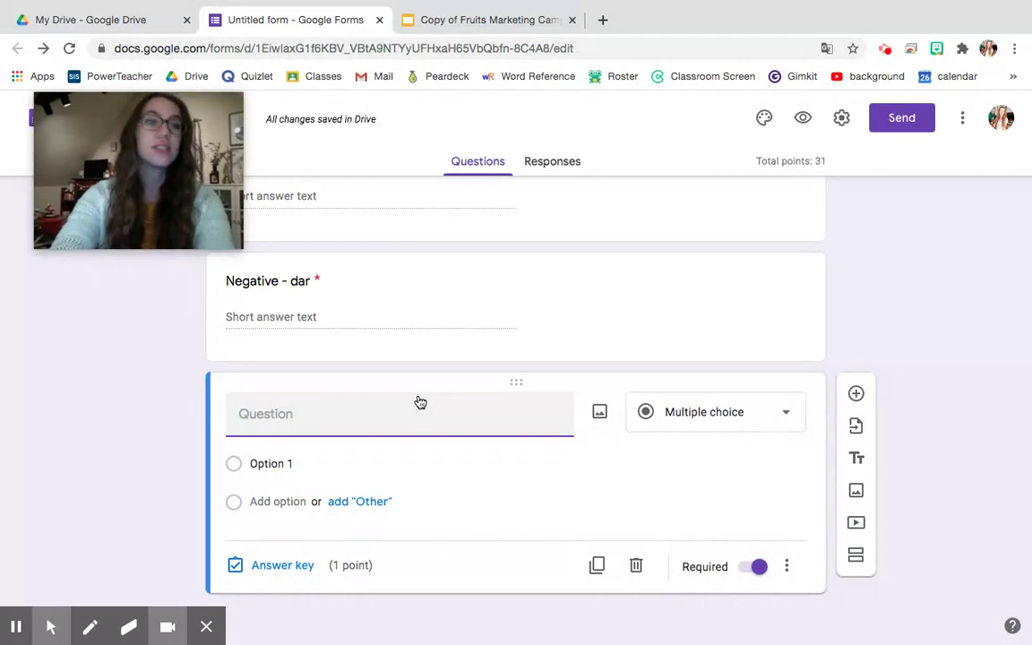
- Title the new question 'Afirmative - dar' and make it multiple choice
type("N")
key("BackSpace")
type("Afirma")
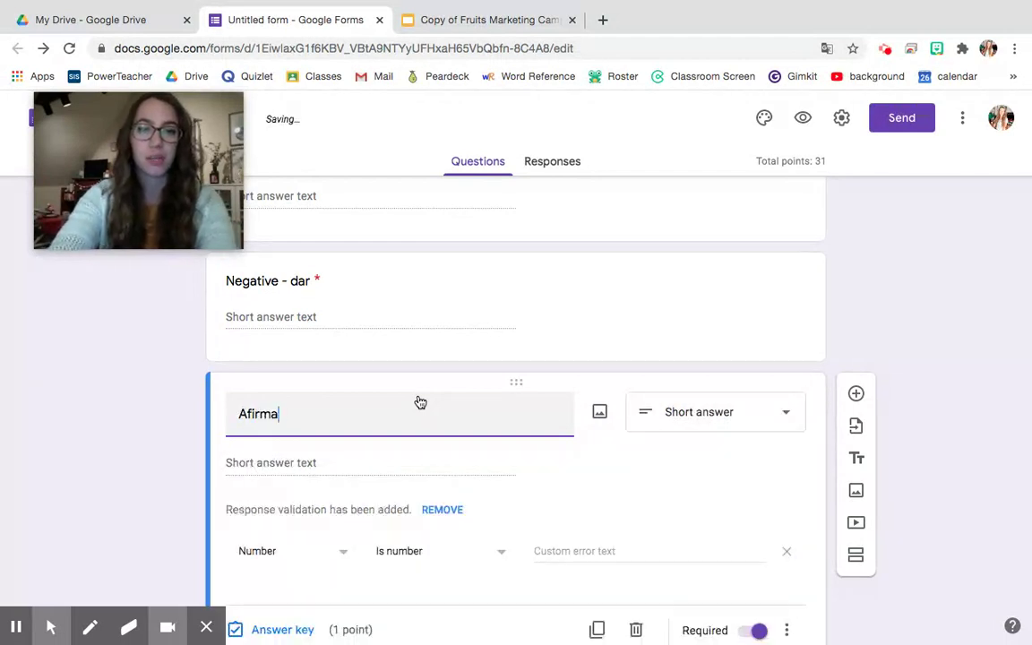
type("tive - ")
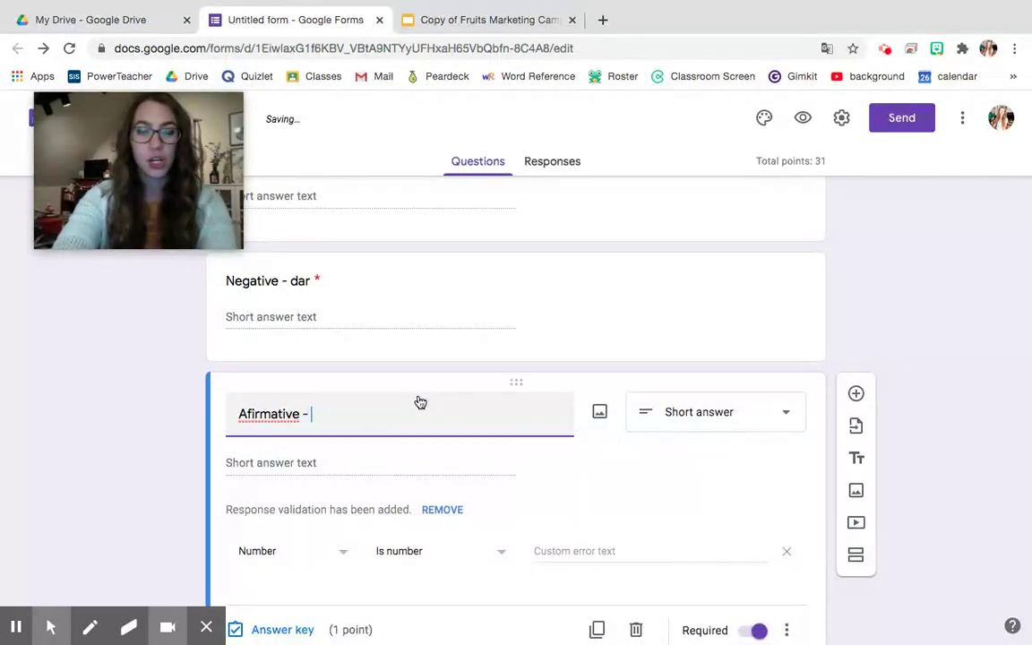
type("dar")
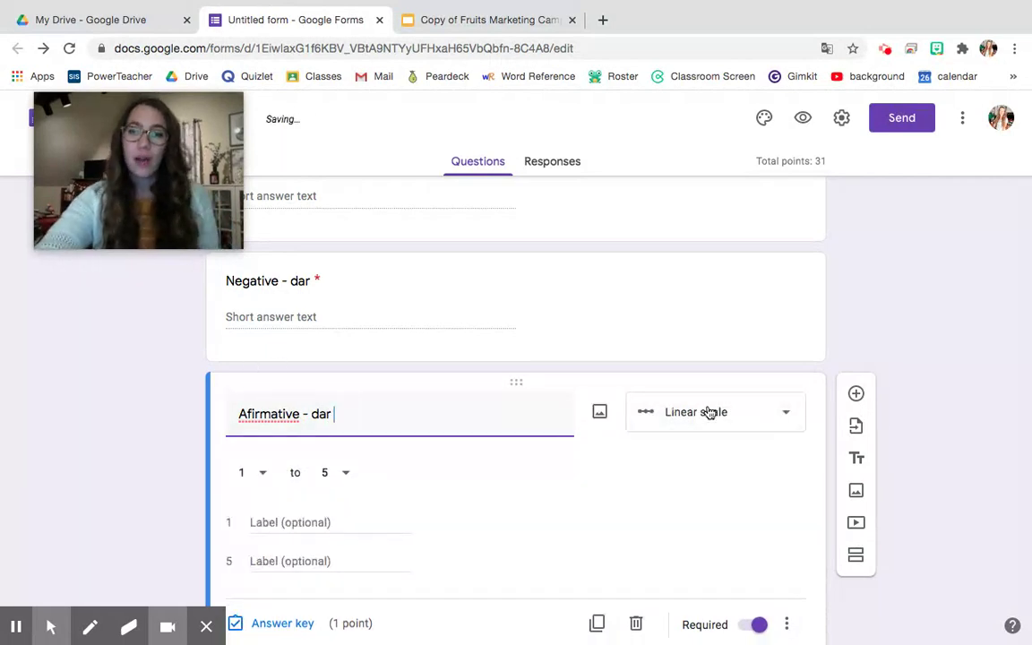
left_click(708, 411)
left_click(705, 228)
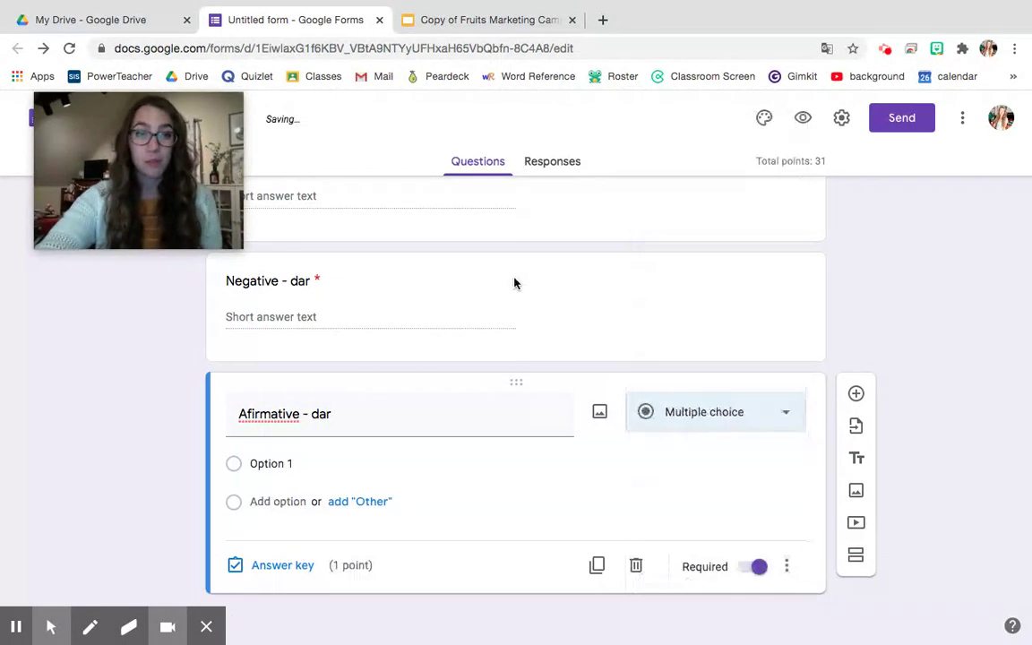
- Enter the answer options De, Da, Das and Des
left_click(275, 475)
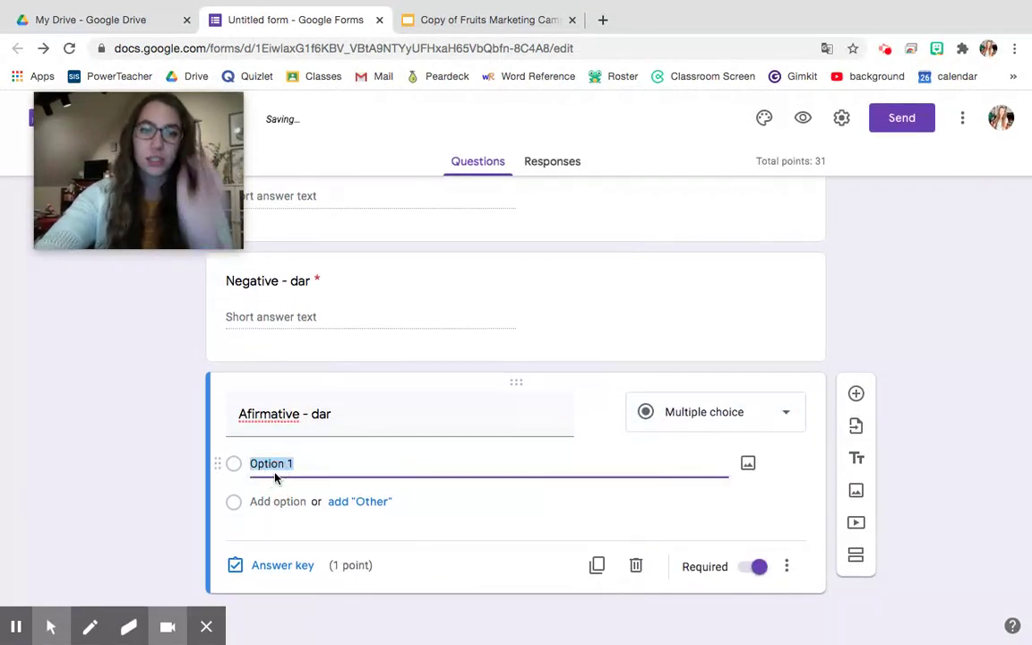
type("De")
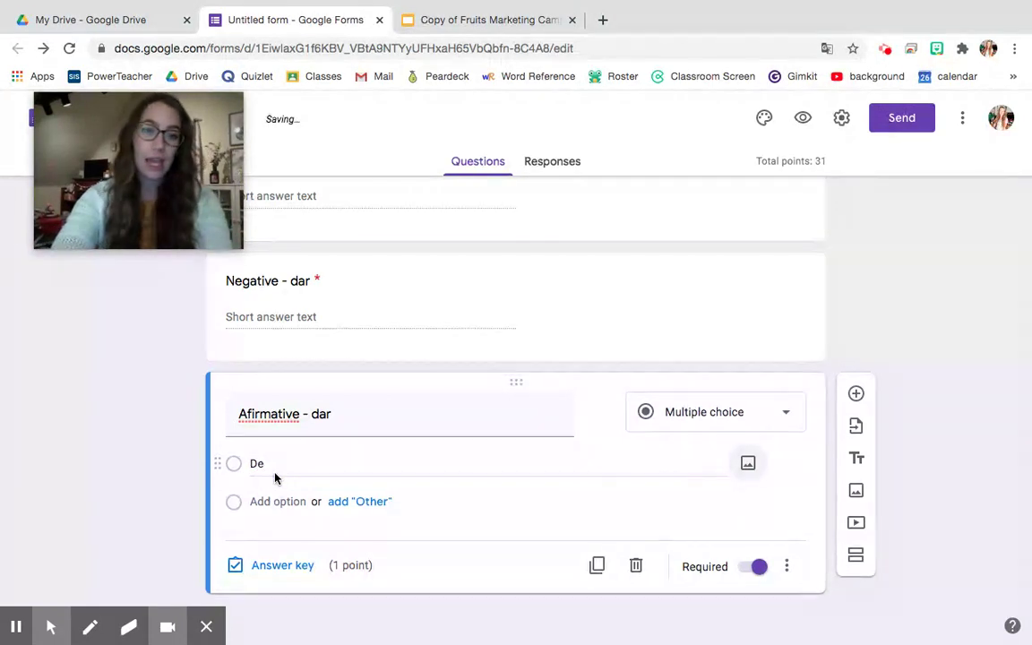
key("Return")
type("Da")
key("Tab")
key("Tab")
key("Tab")
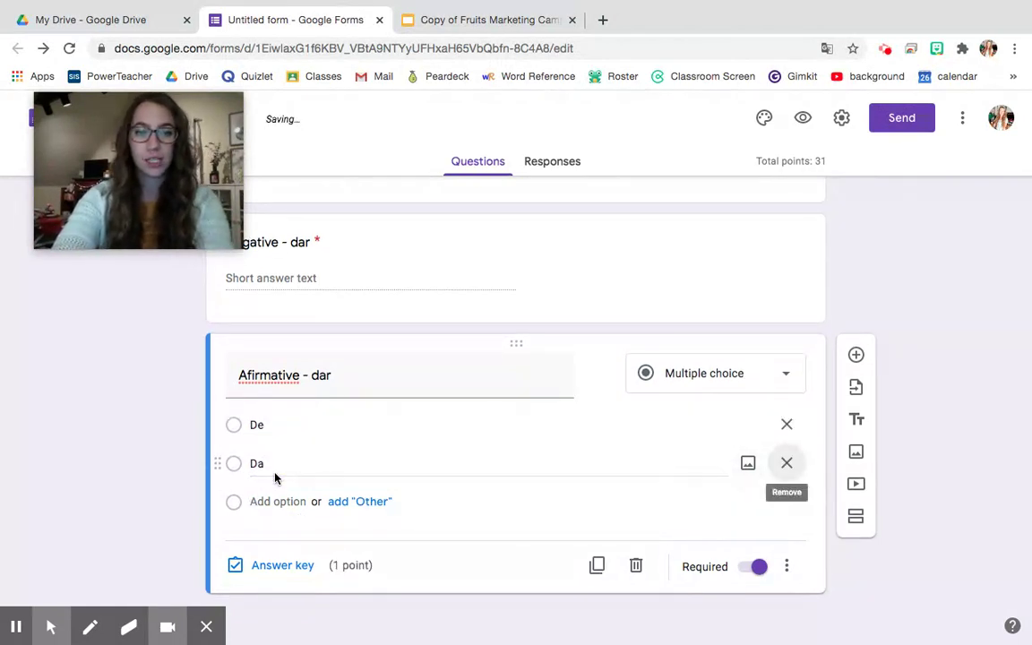
key("Return")
type("Das")
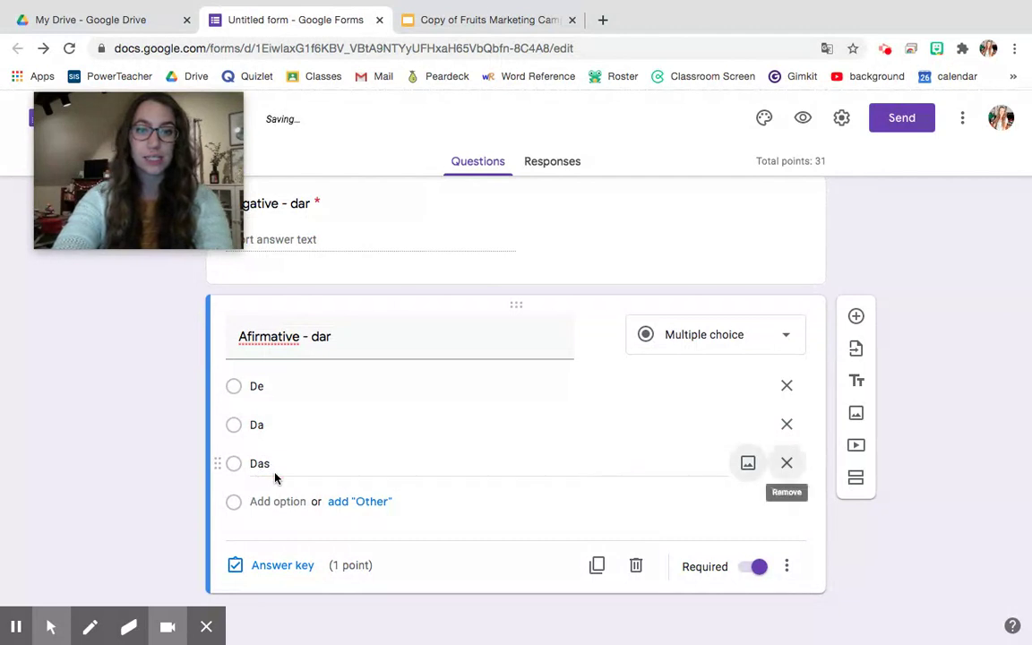
key("Return")
type("Des")
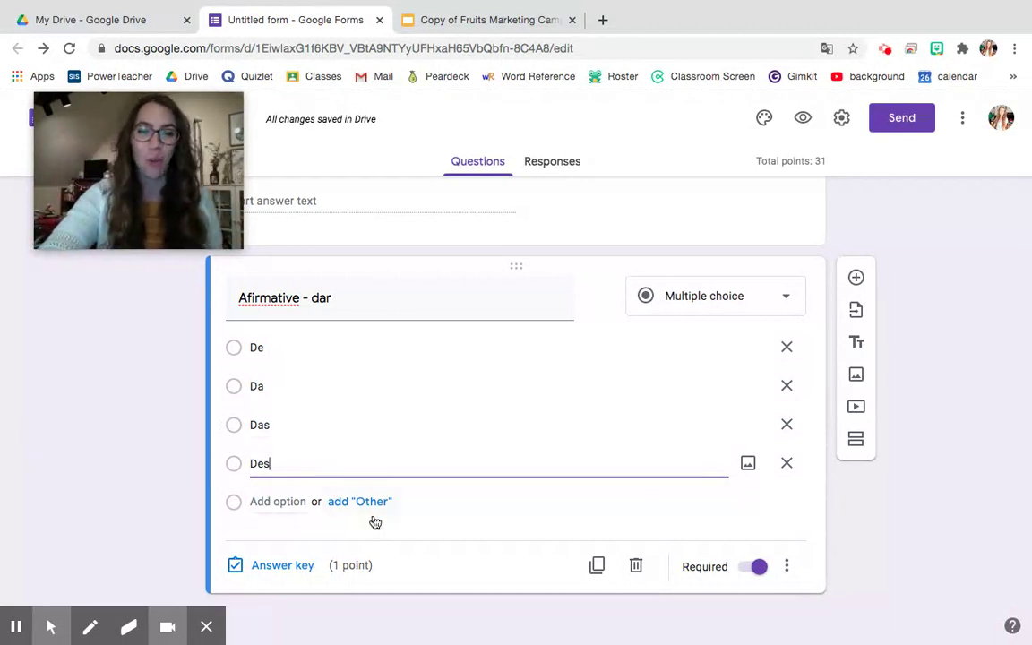
left_click(283, 565)
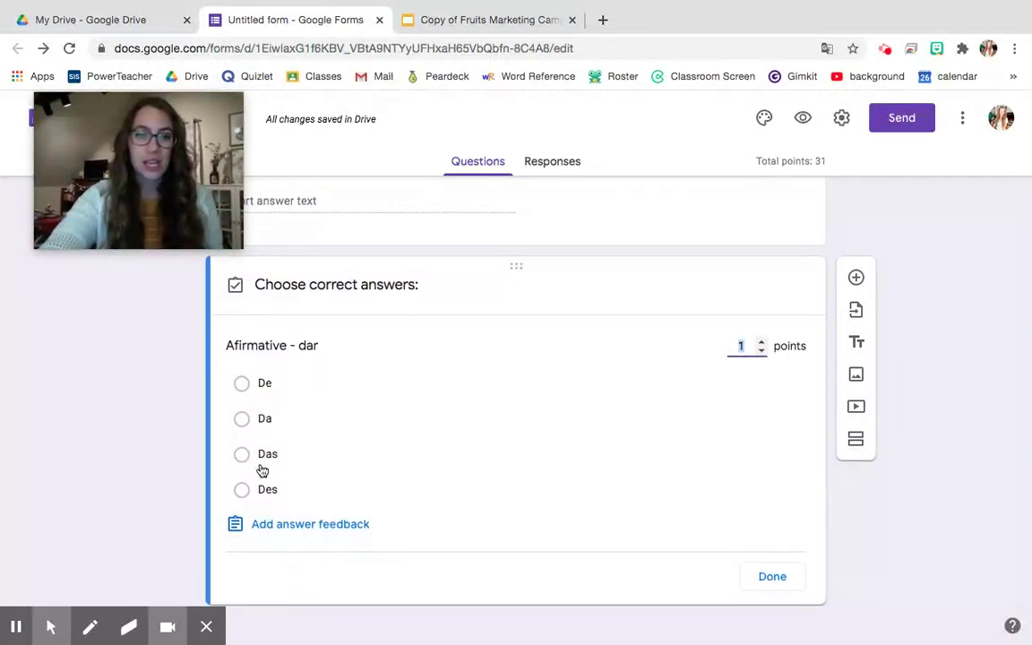
- Key Da as the correct answer, enable 'Go to section based on answer', and add a new section
left_click(244, 421)
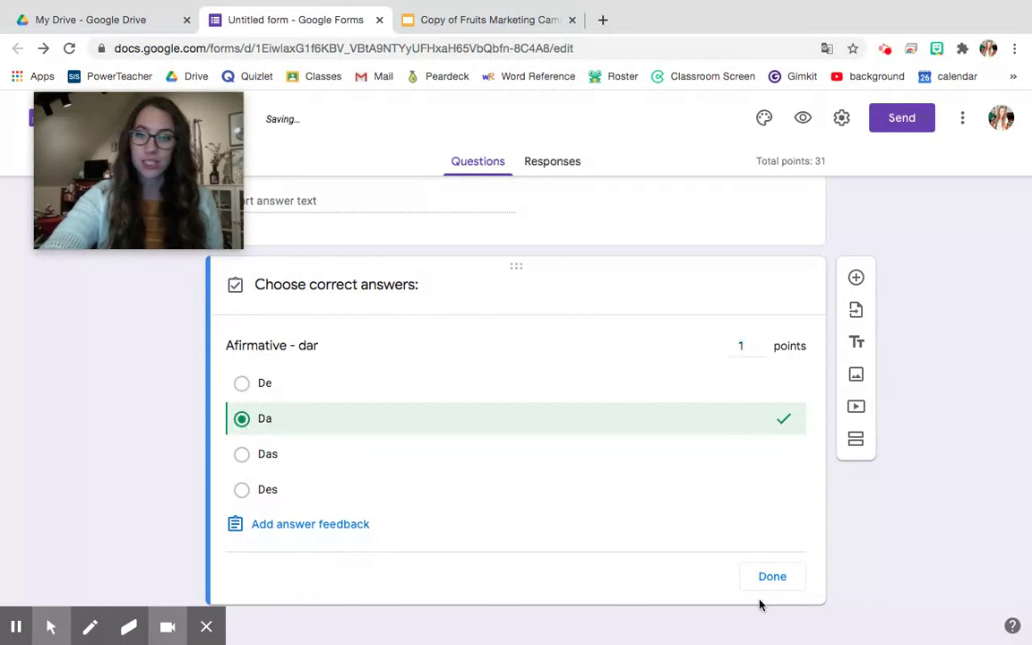
left_click(785, 586)
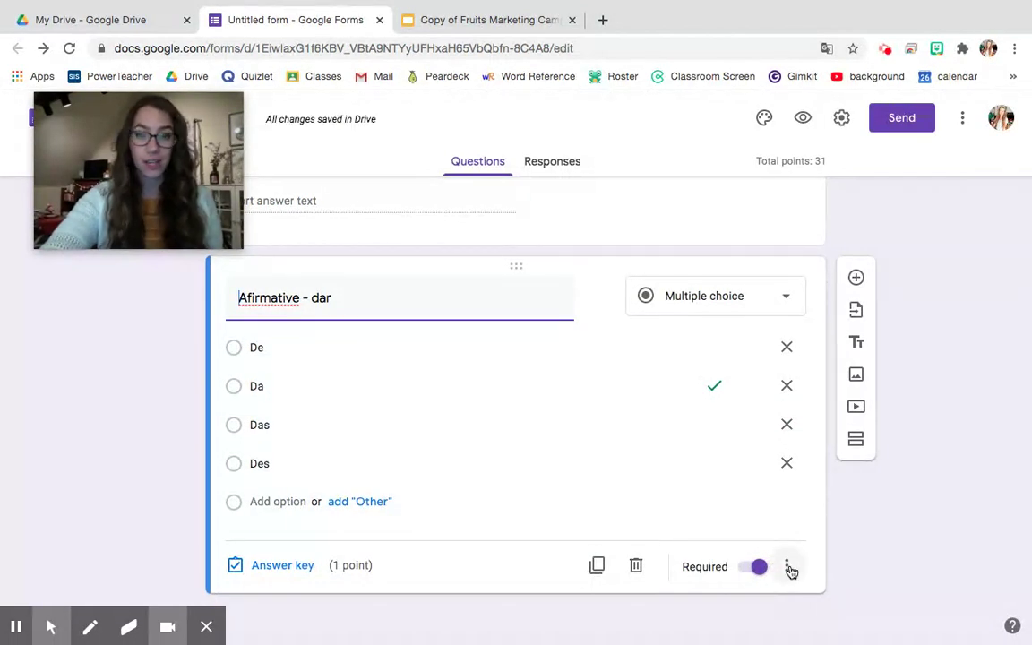
left_click(787, 568)
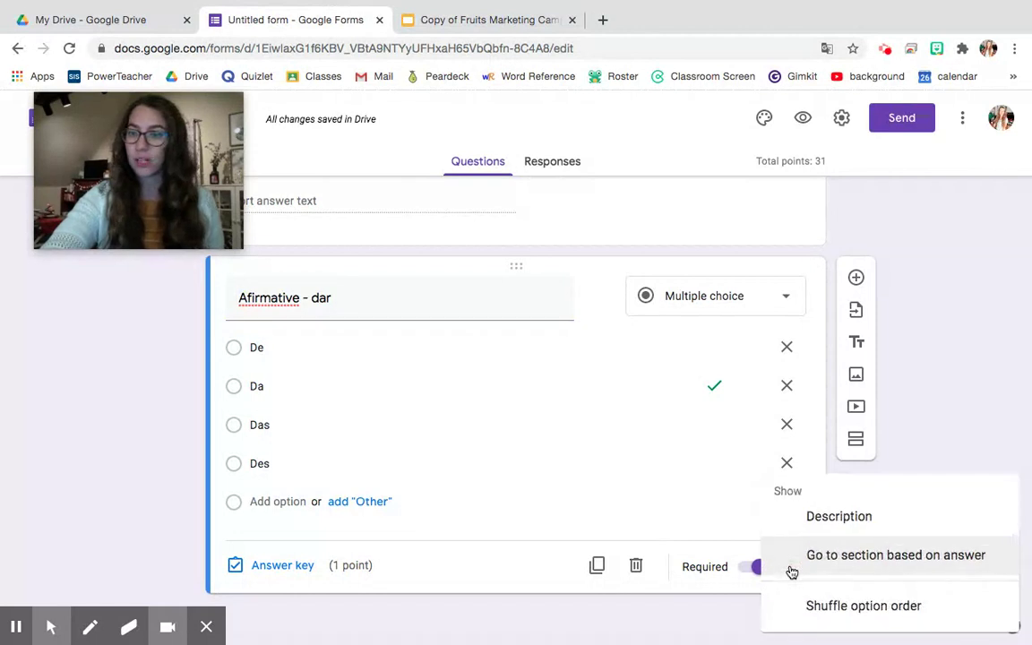
left_click(845, 556)
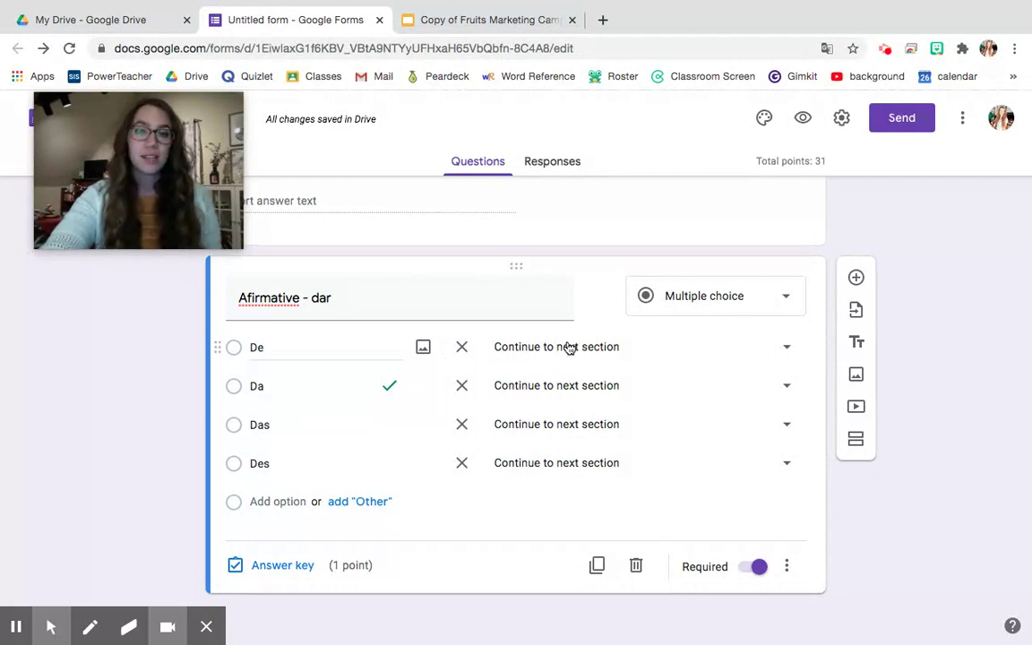
left_click(547, 472)
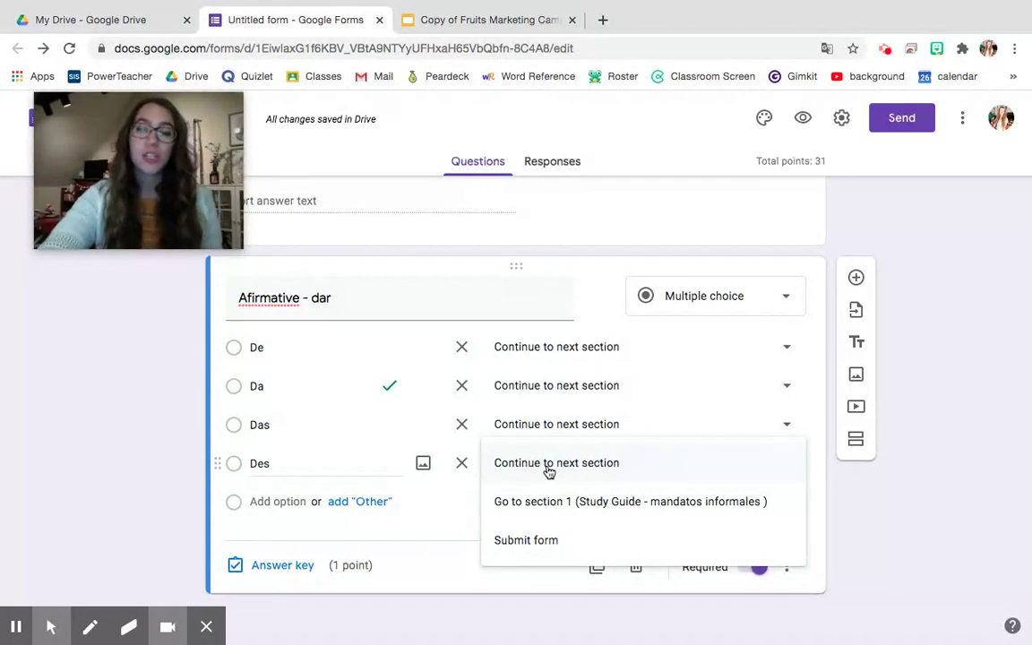
left_click(855, 443)
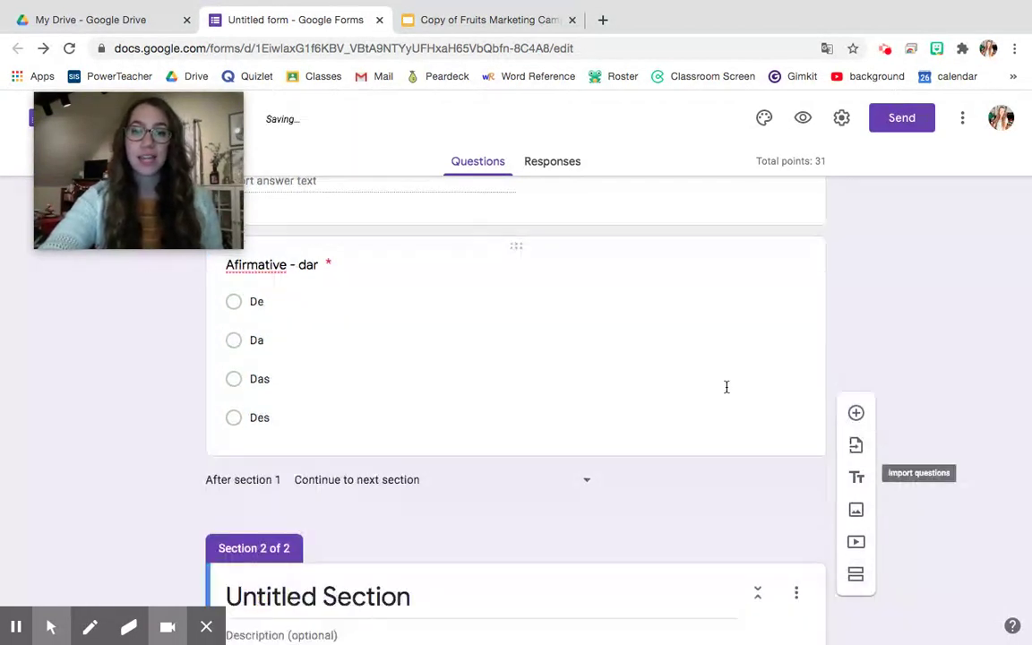
- Title the new section 'Review negative commands' and search YouTube for 'senor jordan mandatos informales'
left_click(448, 516)
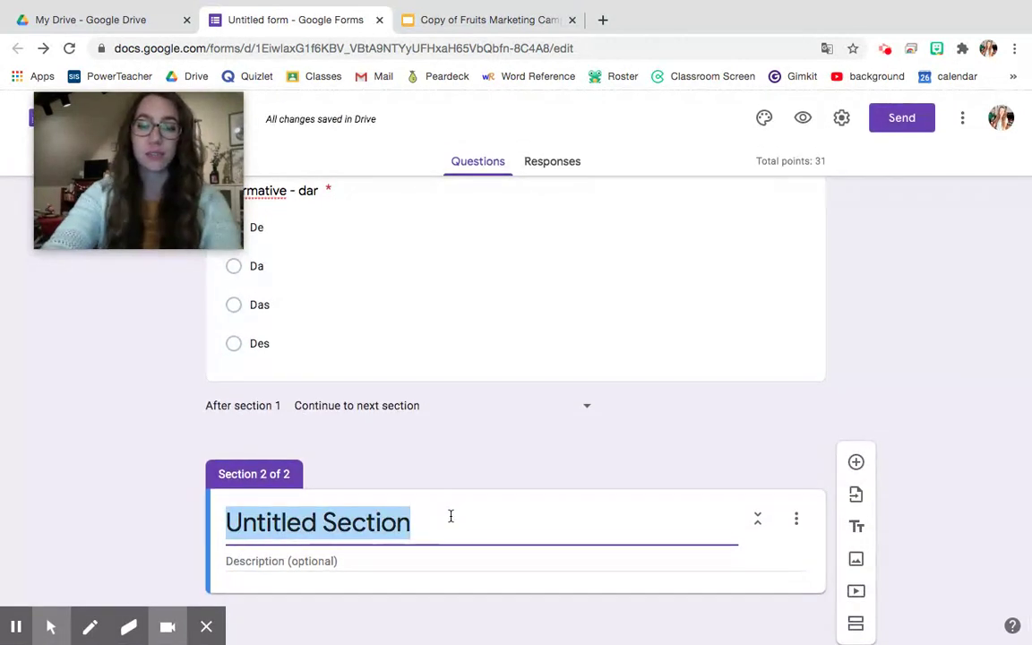
type("Review ")
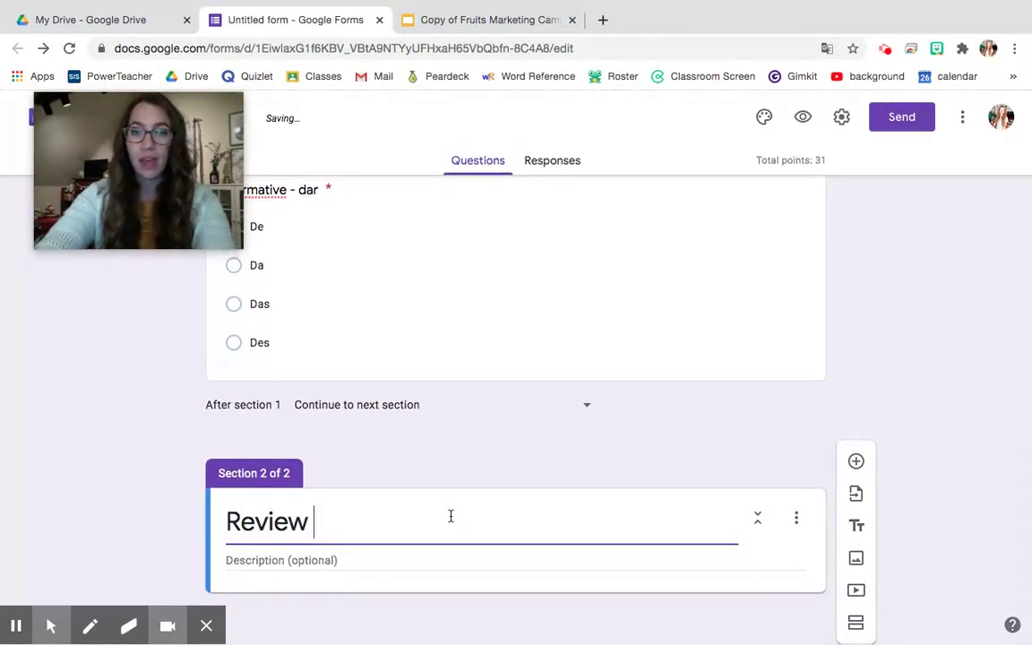
type("negative commands")
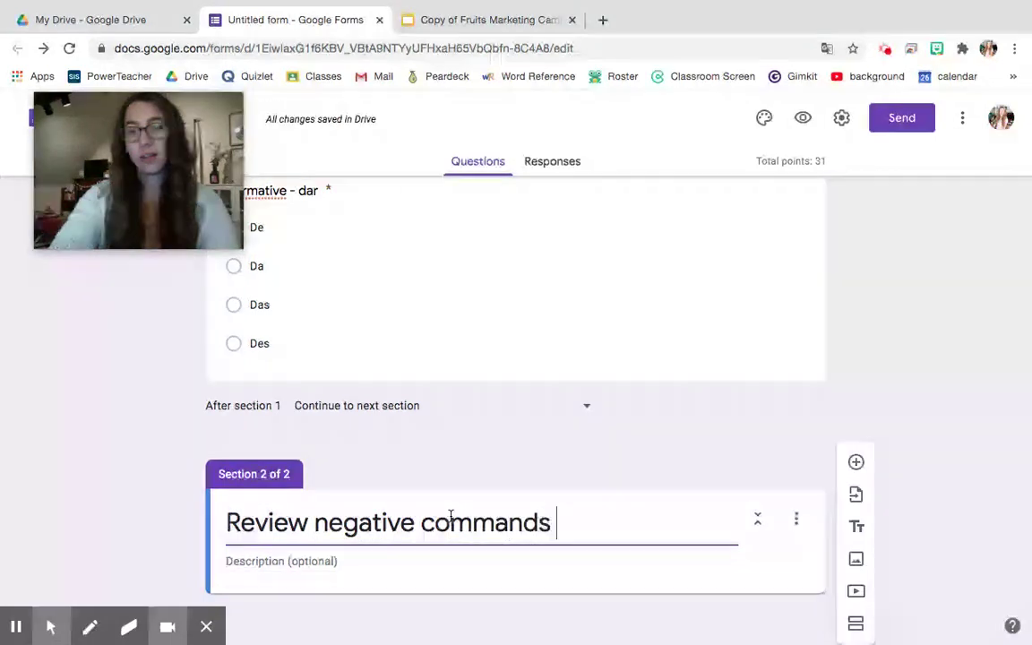
left_click(855, 591)
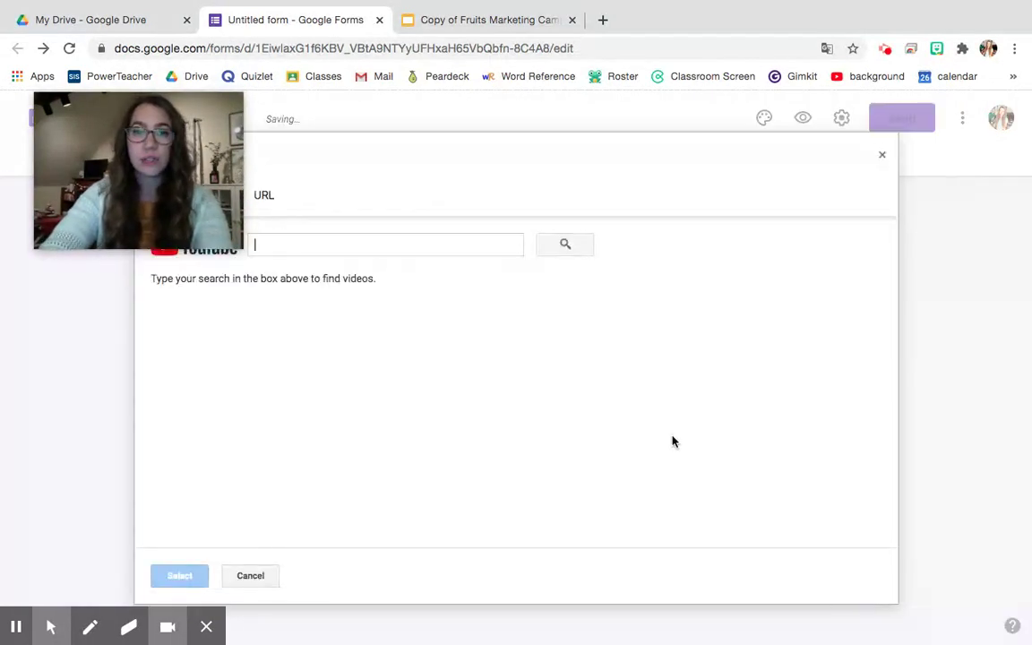
type("senor jor")
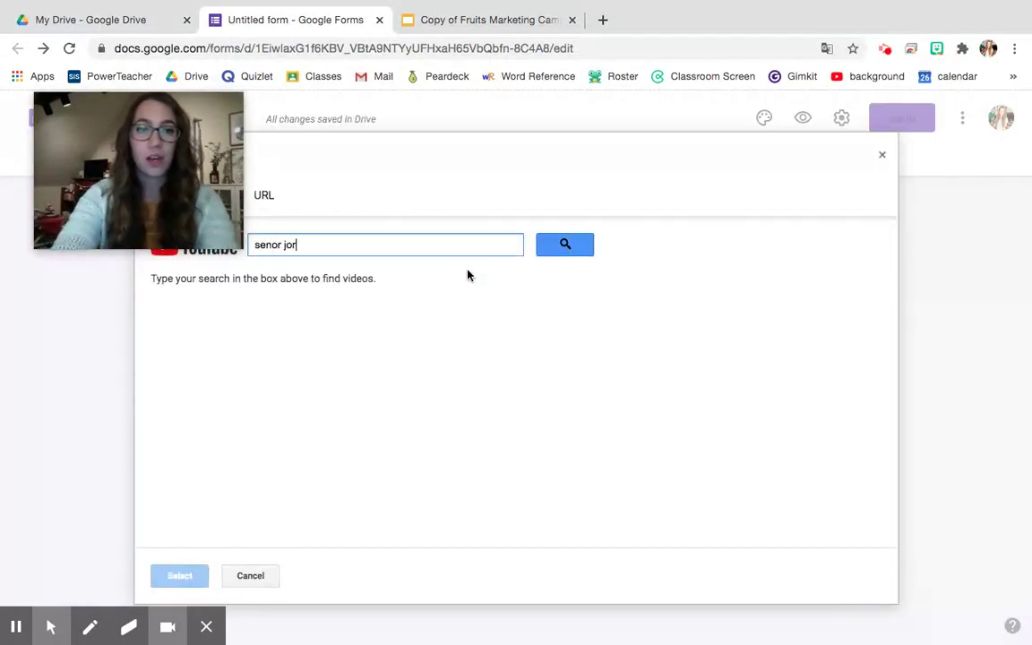
type("dan mandato")
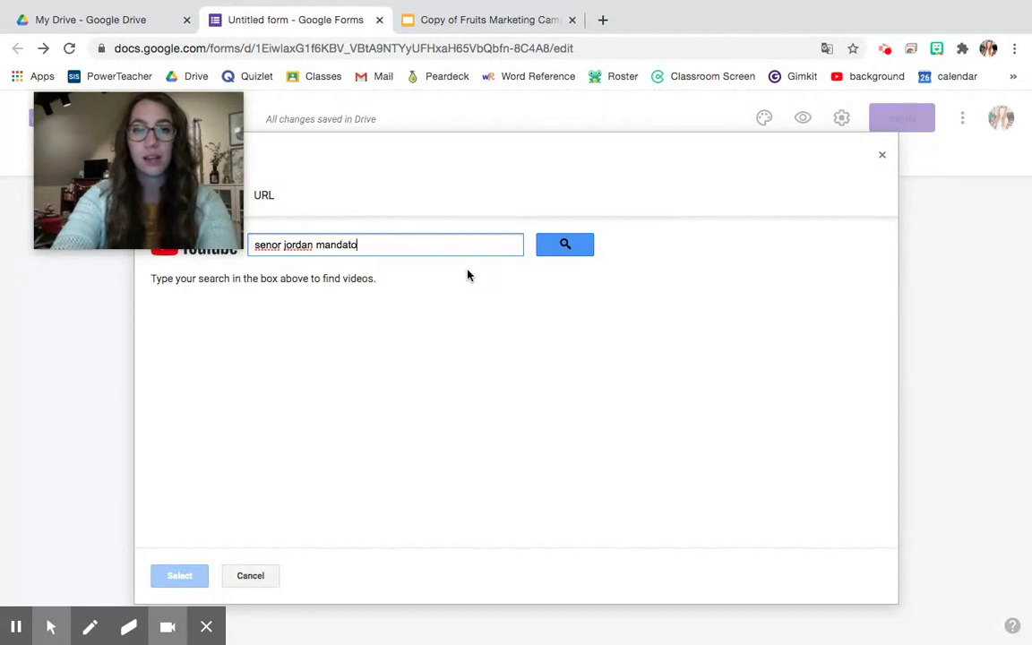
type("s informales")
key("Return")
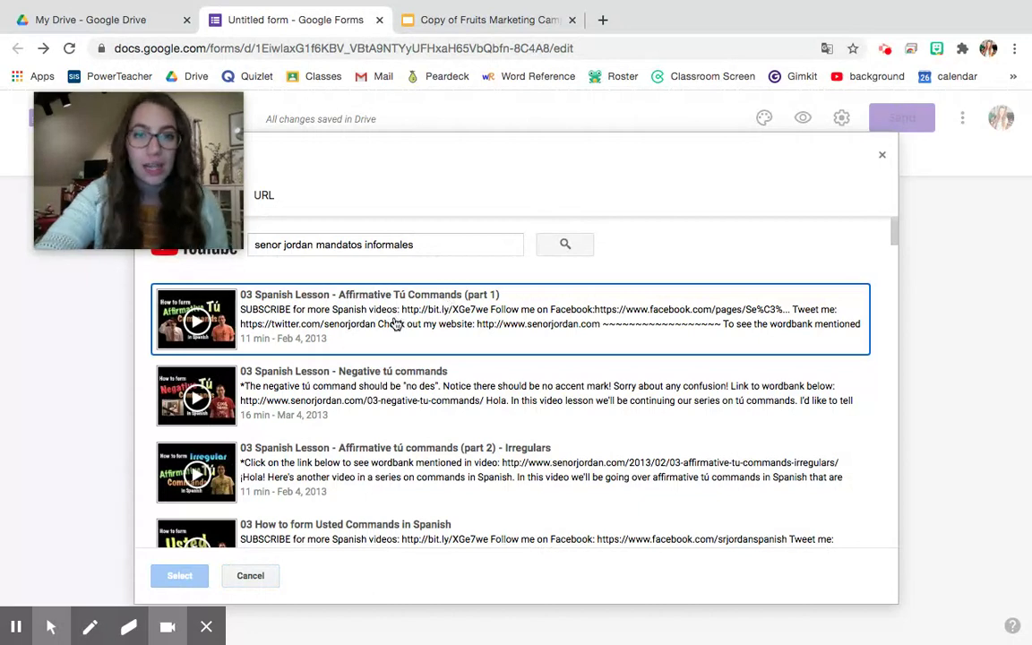
- Insert the video '03 Spanish Lesson - Negative tú commands' into the section
left_click(356, 385)
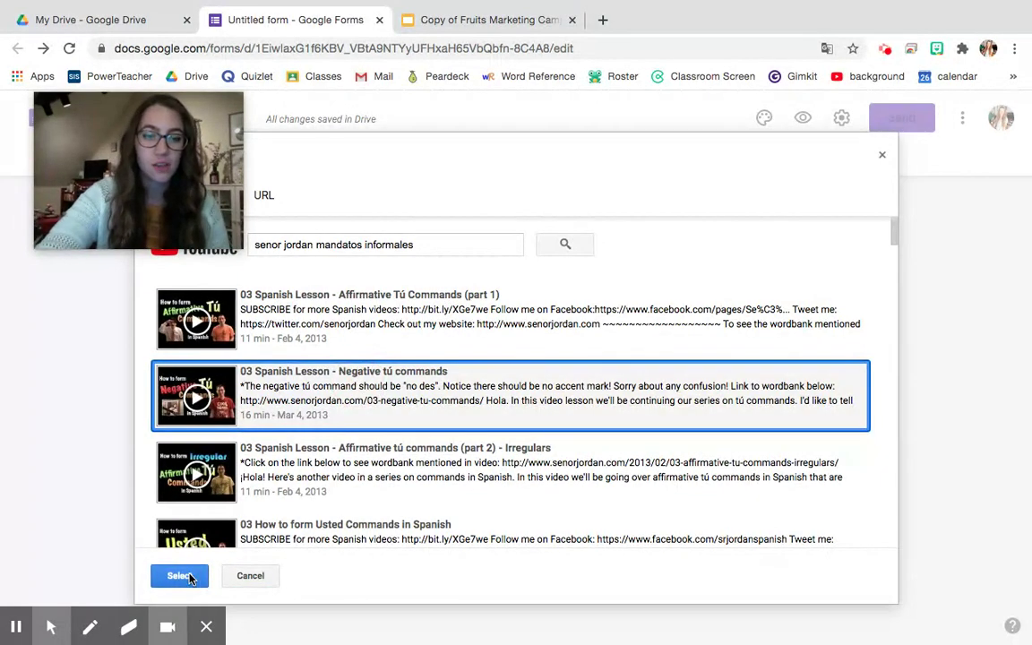
left_click(186, 574)
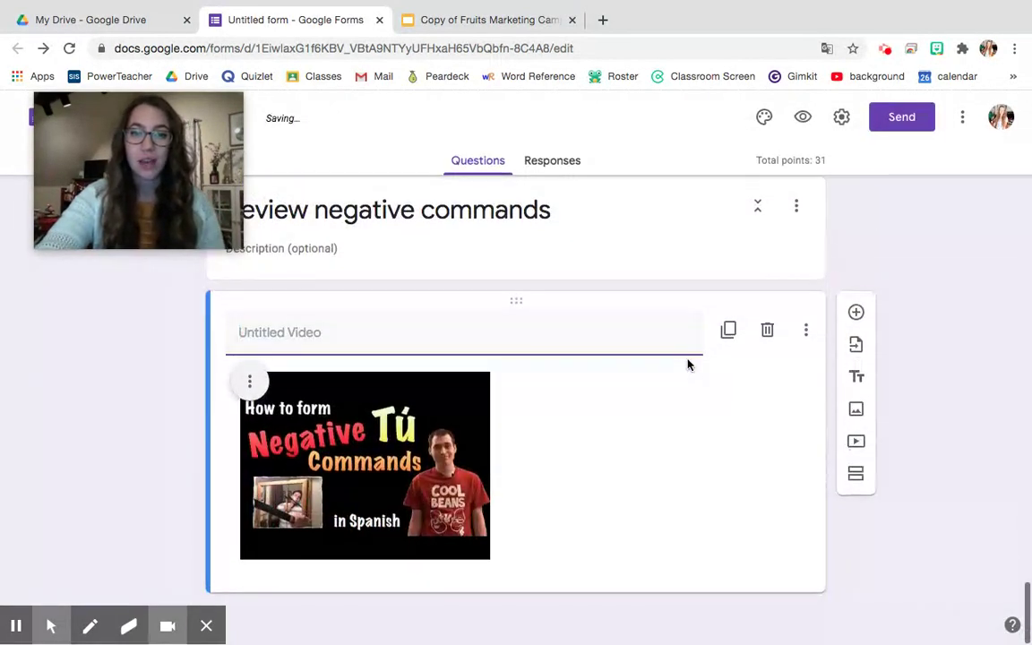
left_click(551, 339)
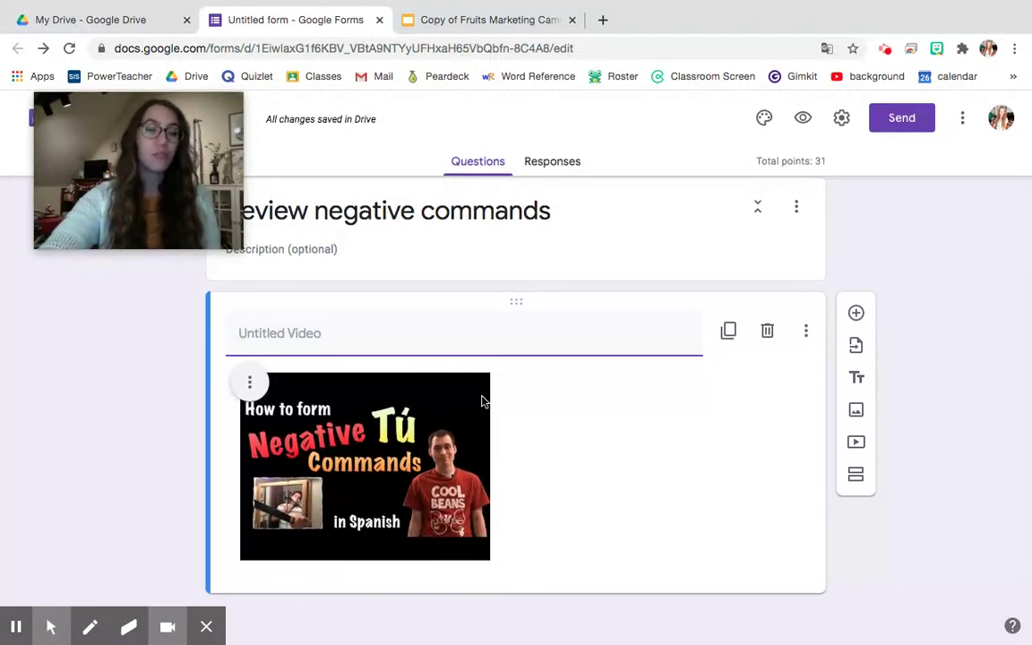
scroll(794, 380, "up", 3)
scroll(793, 380, "up", 2)
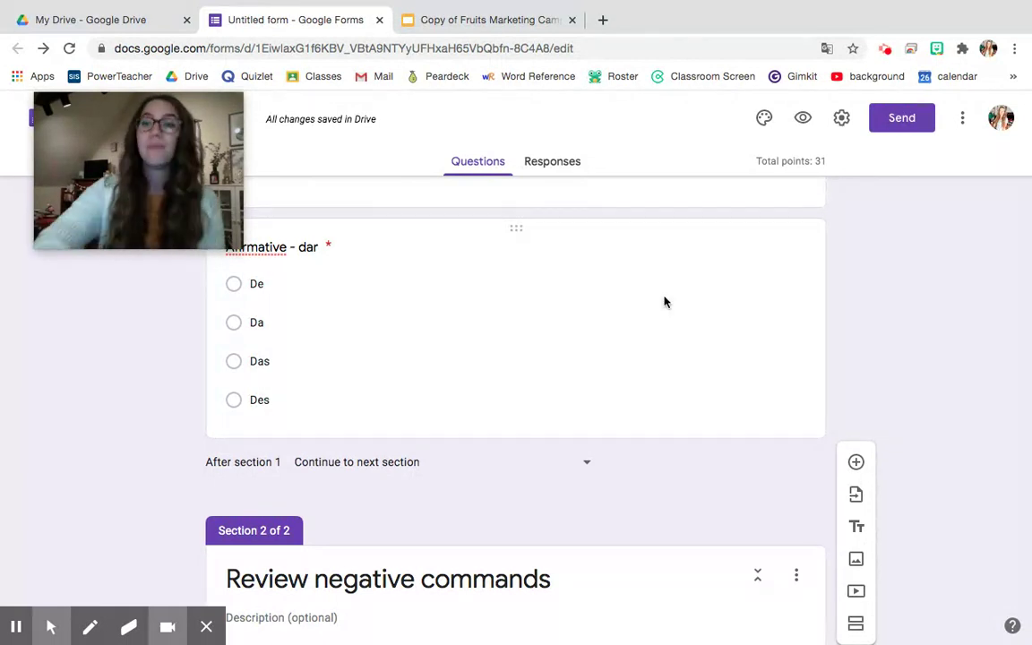
scroll(721, 354, "up", 3)
left_click(569, 384)
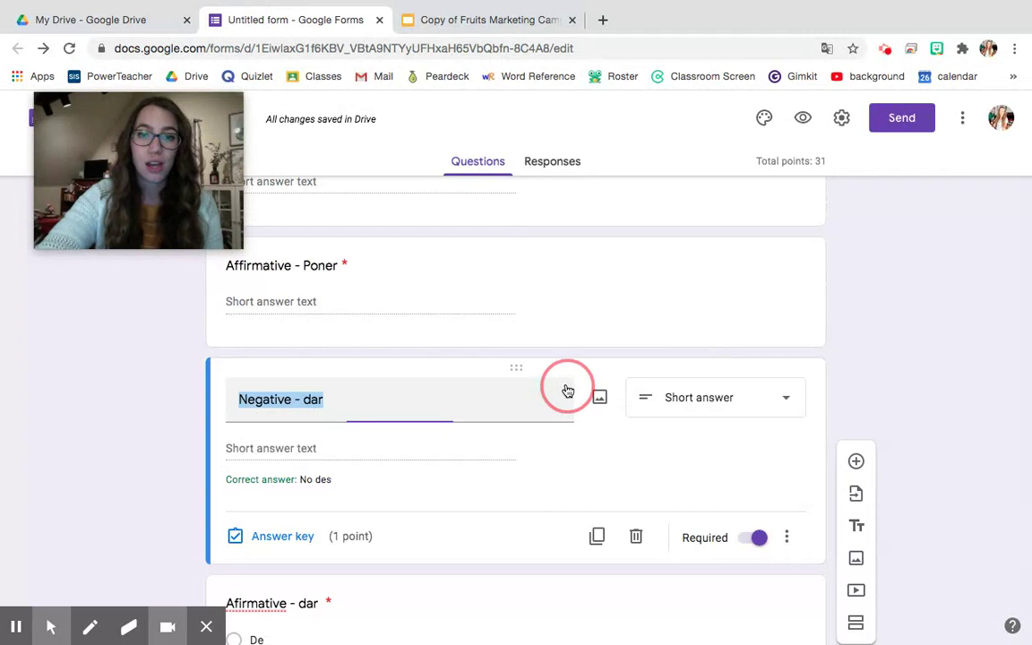
left_click(786, 536)
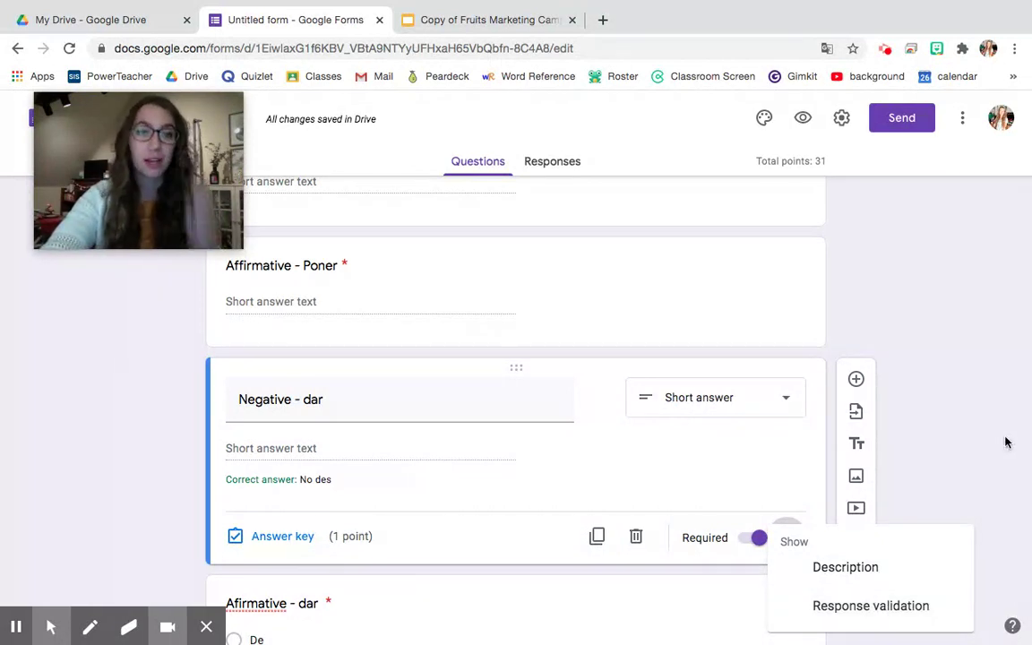
left_click(965, 406)
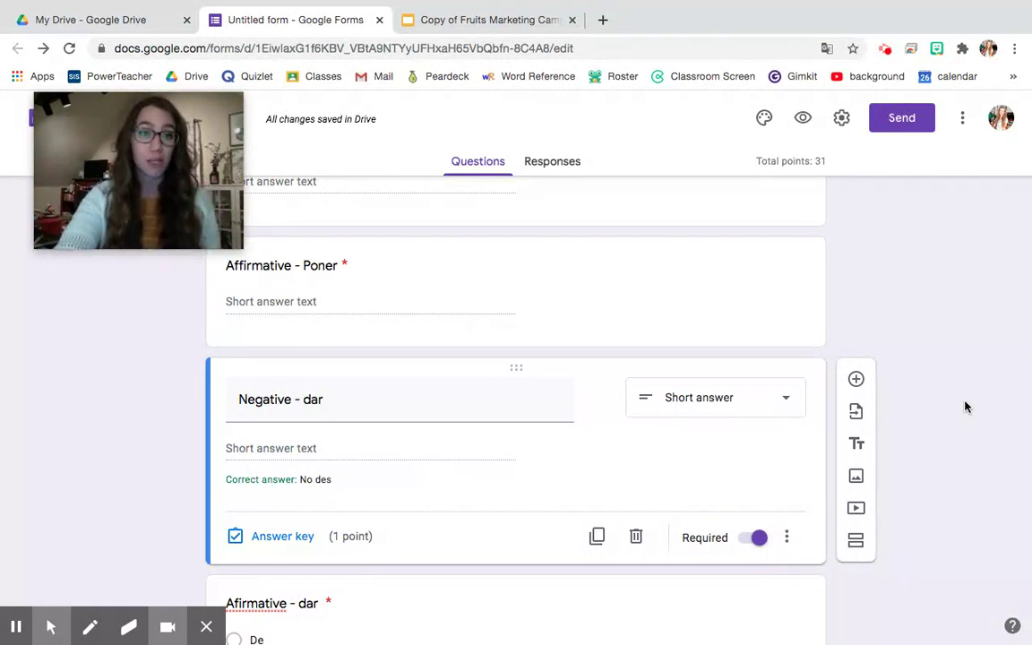
- Let respondents edit after submitting and limit each respondent to 1 response
scroll(966, 407, "down", 15)
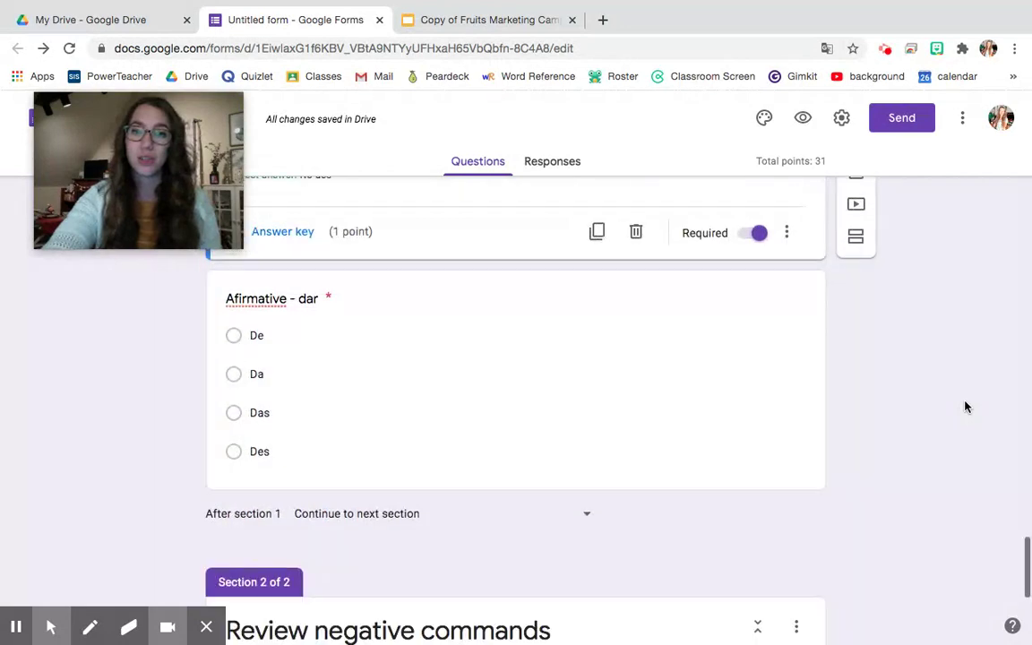
scroll(966, 406, "up", 15)
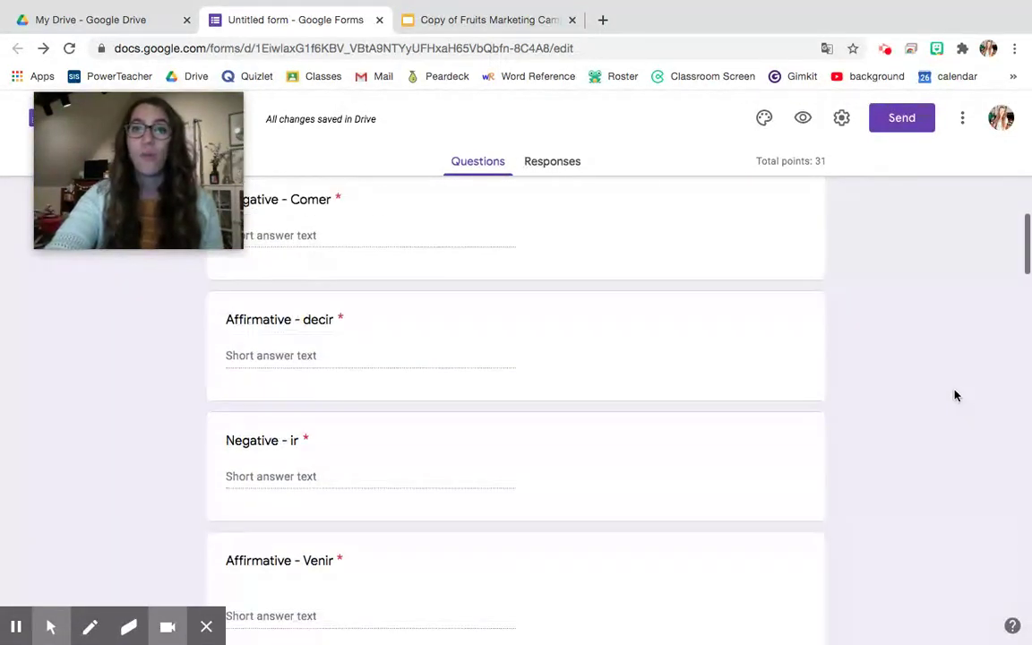
scroll(749, 306, "up", 6)
scroll(751, 313, "up", 3)
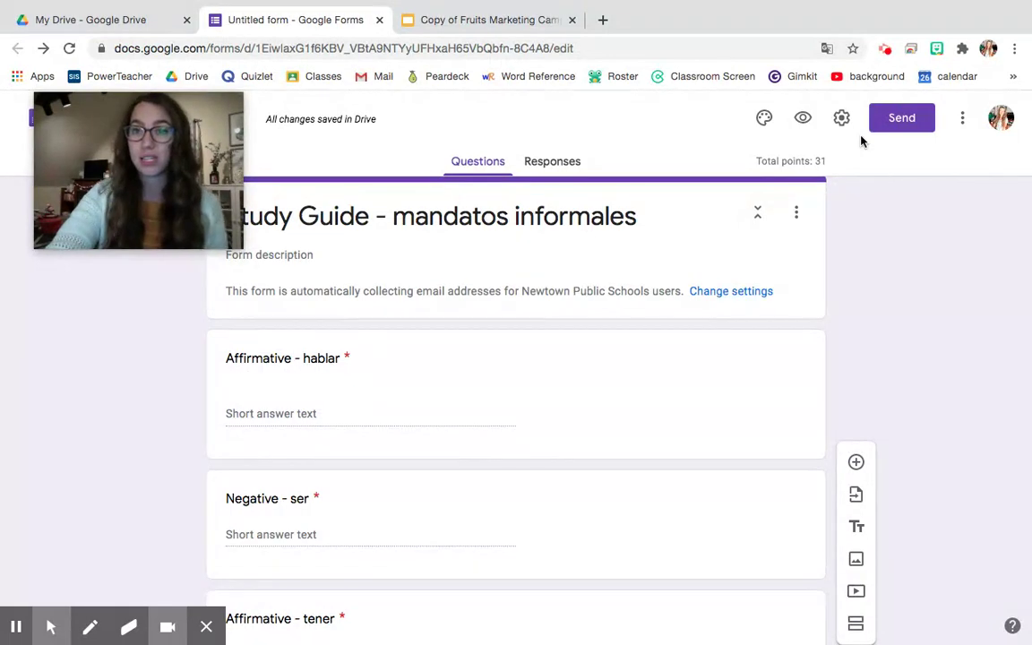
left_click(841, 120)
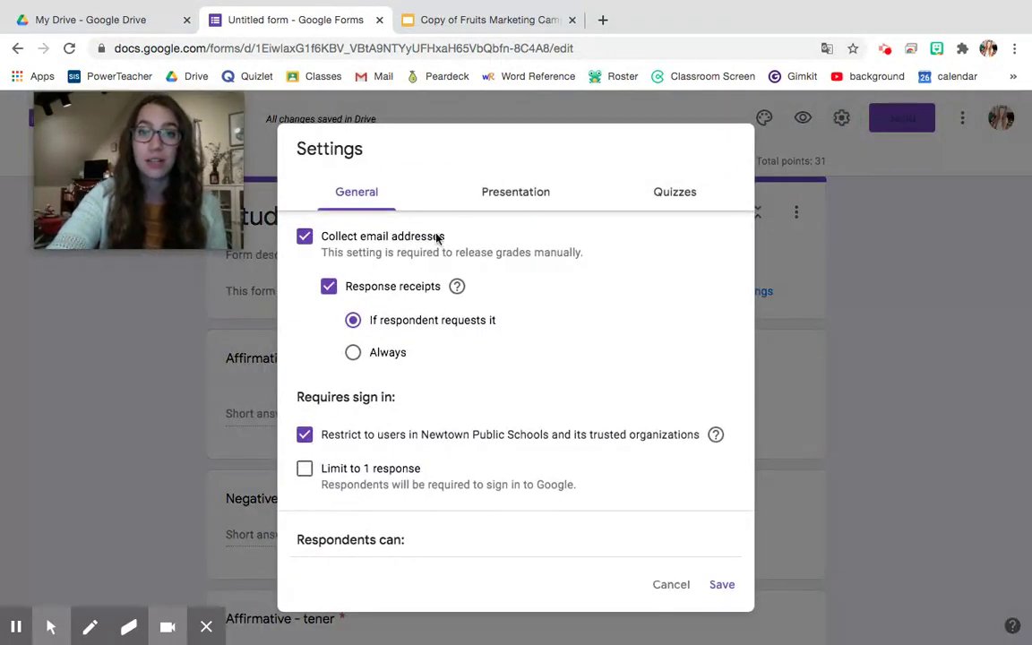
scroll(484, 286, "down", 2)
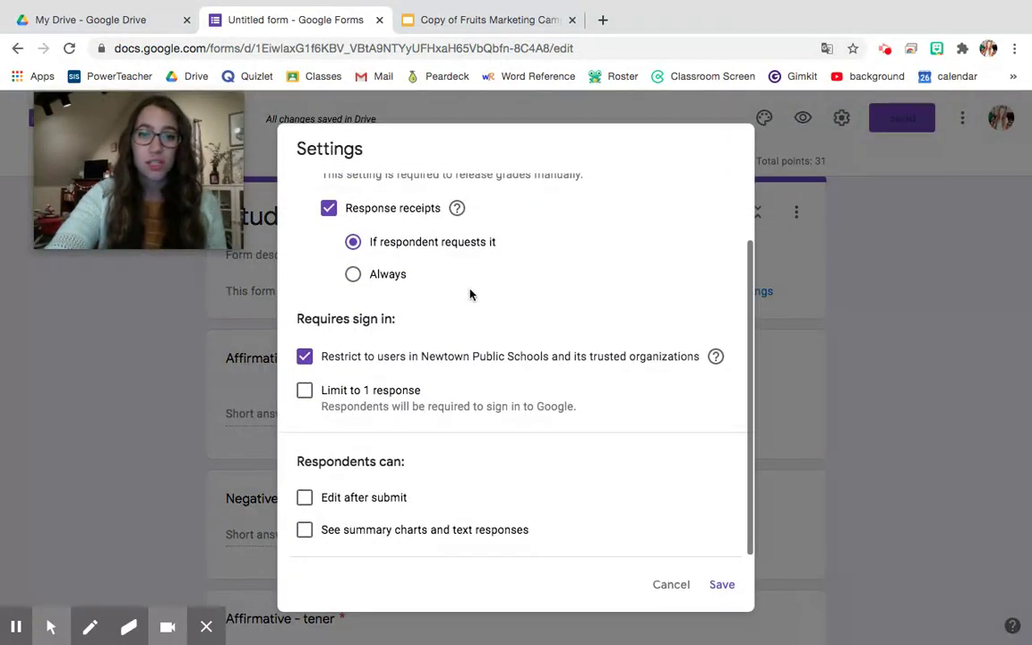
left_click(305, 497)
left_click(304, 391)
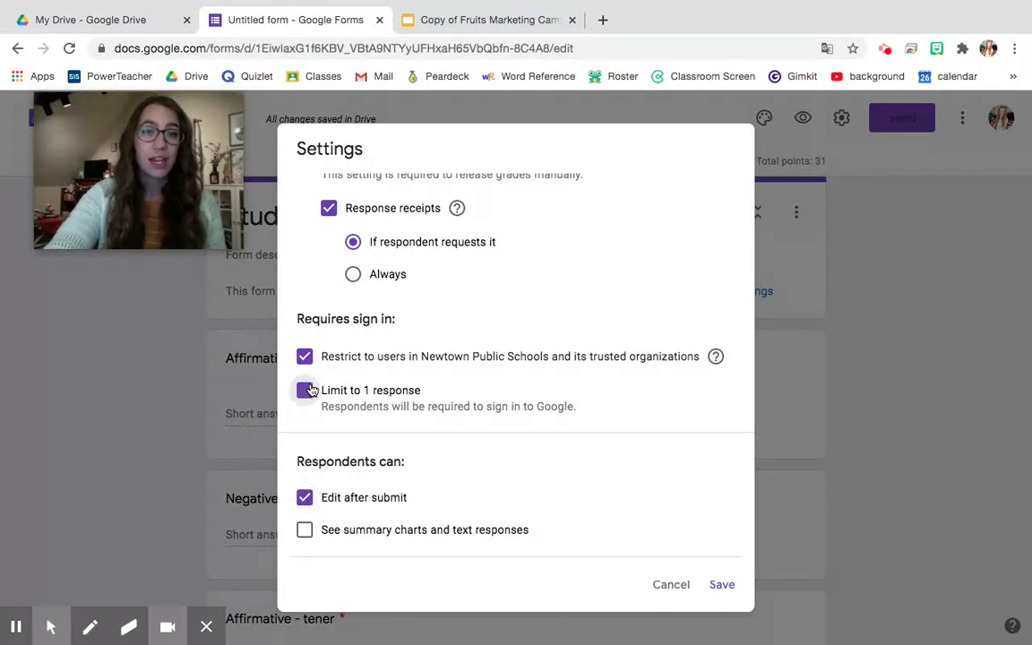
scroll(545, 364, "up", 2)
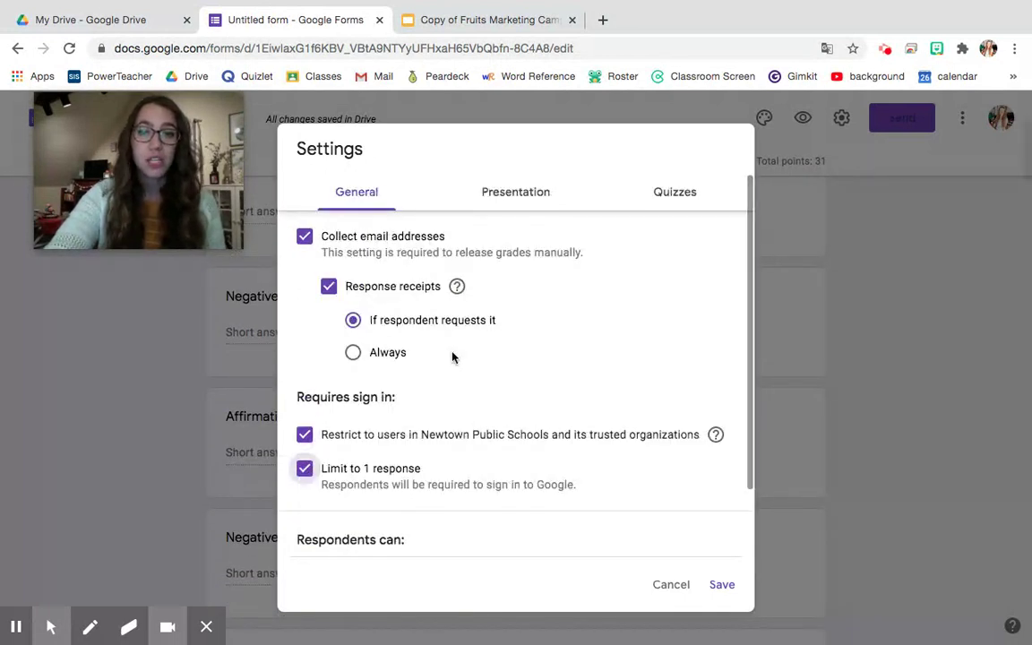
scroll(432, 357, "down", 2)
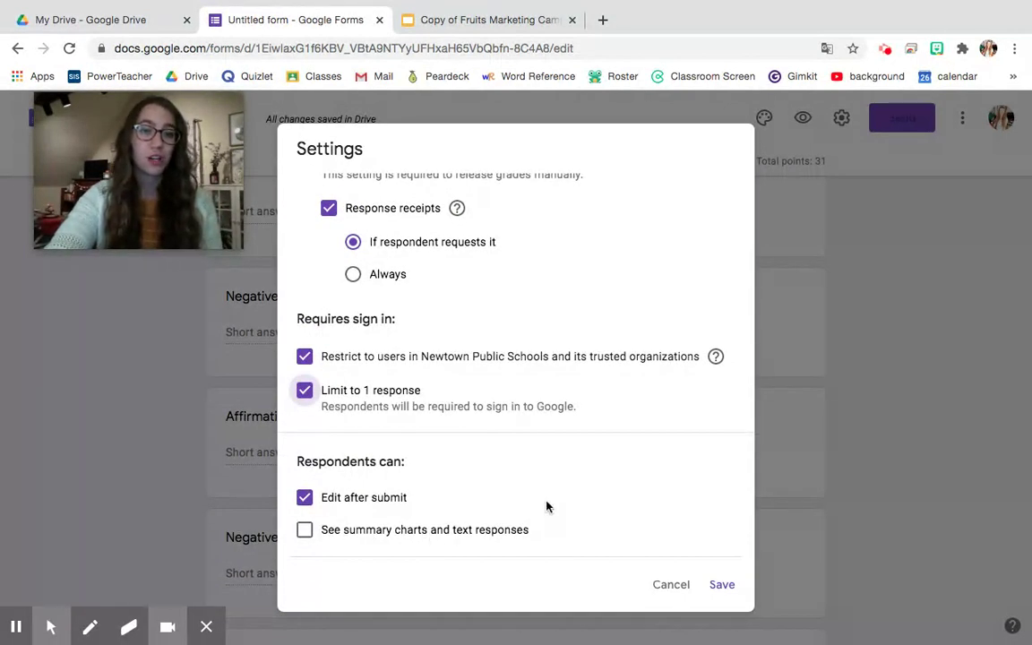
scroll(494, 443, "up", 2)
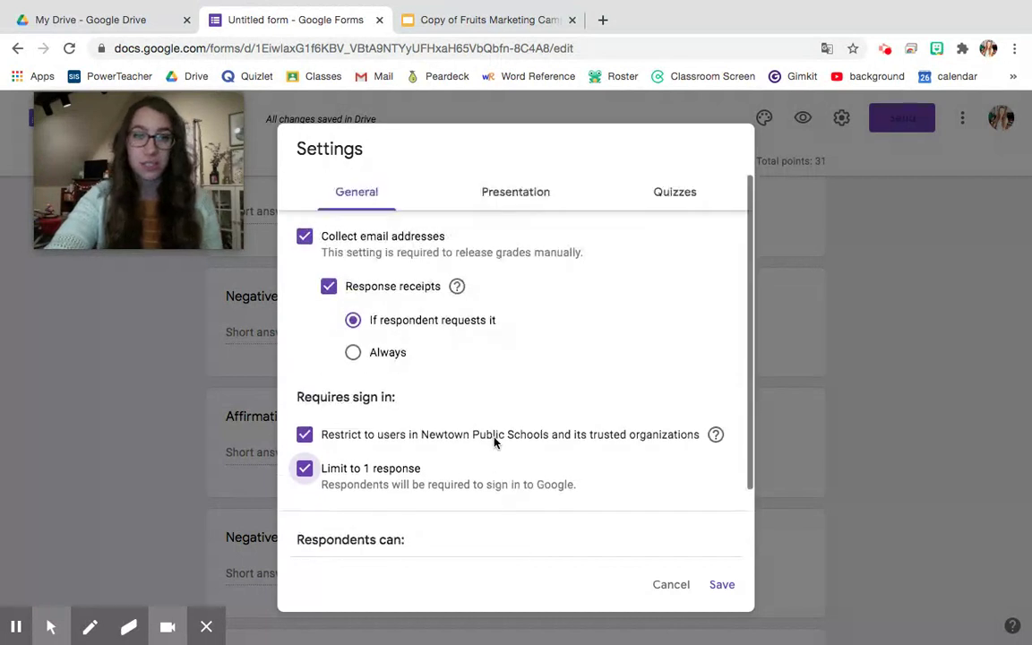
- Release quiz grades immediately, showing respondents their missed questions and point values, and save
left_click(519, 191)
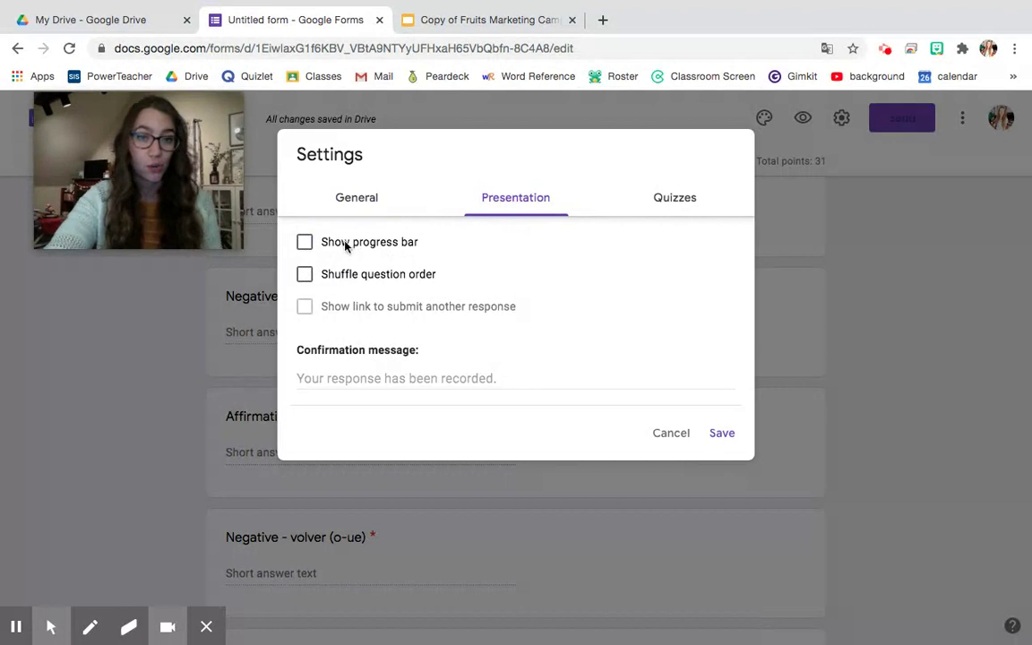
left_click(675, 210)
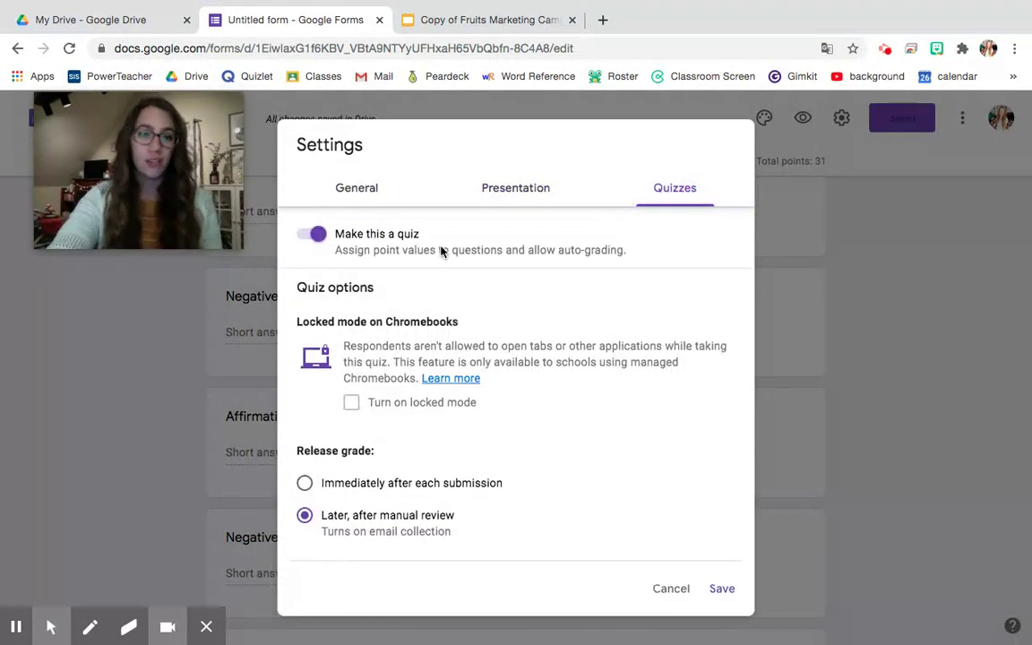
scroll(439, 249, "down", 3)
left_click(305, 313)
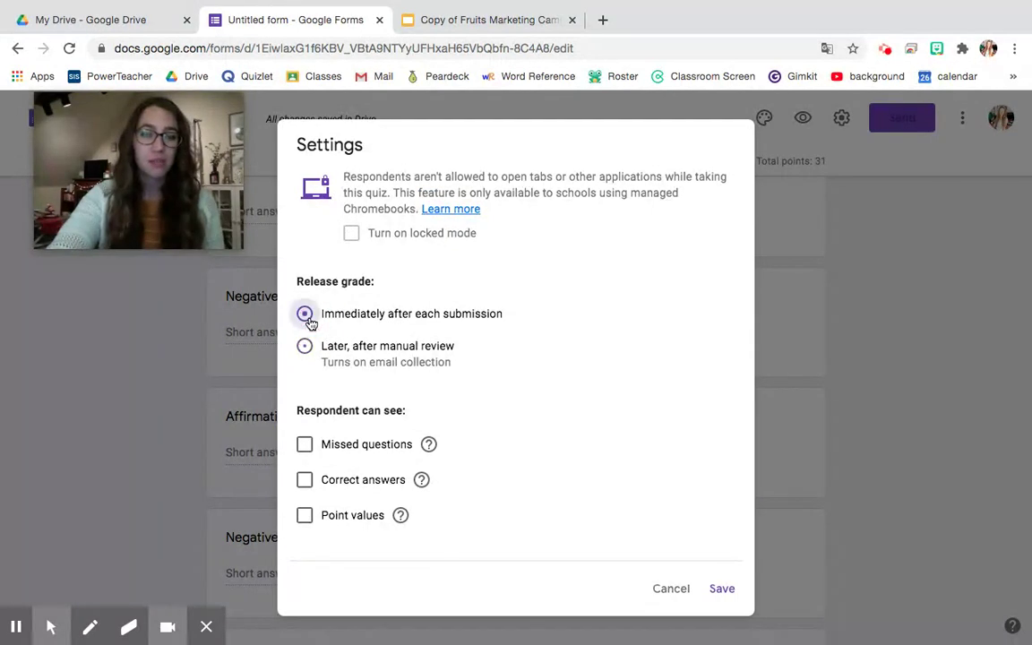
left_click(305, 444)
left_click(305, 515)
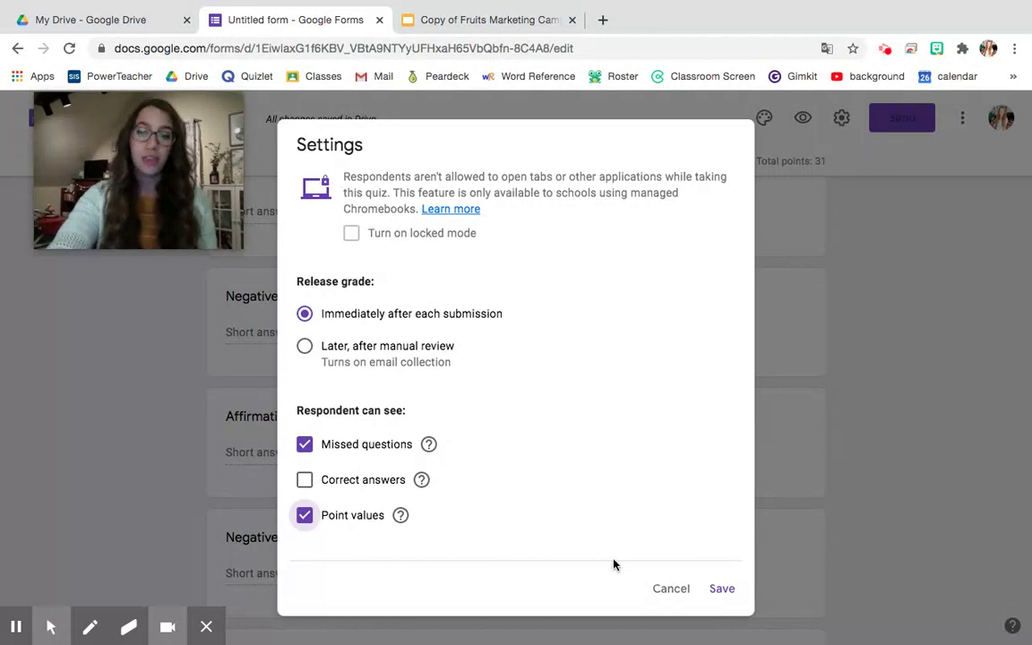
left_click(722, 588)
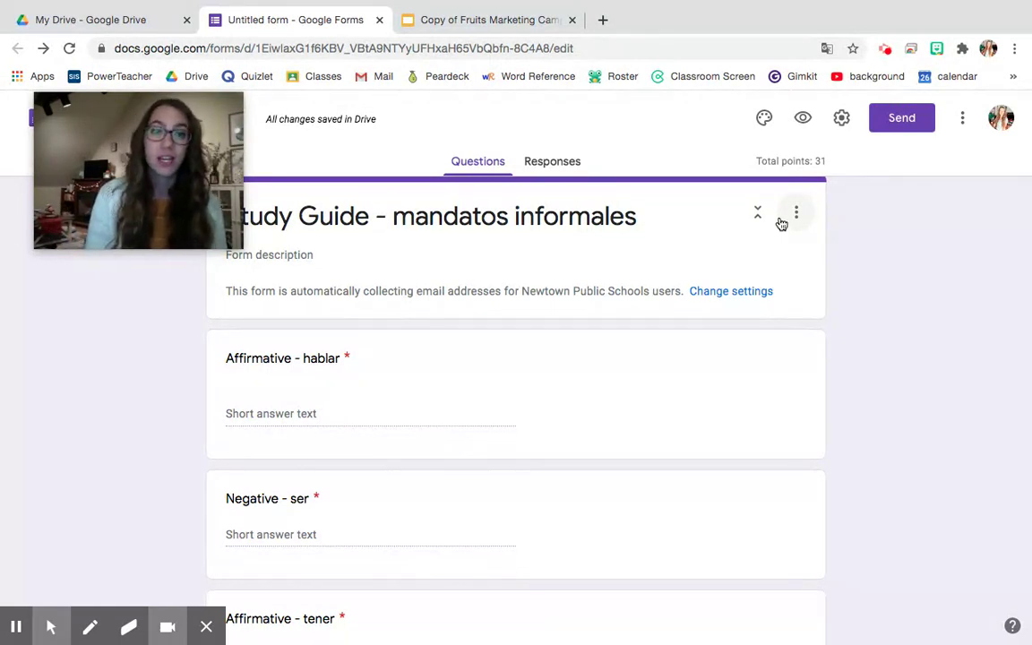
- Enable Correct answers under what respondents can see in the quiz settings and save
left_click(847, 130)
left_click(668, 199)
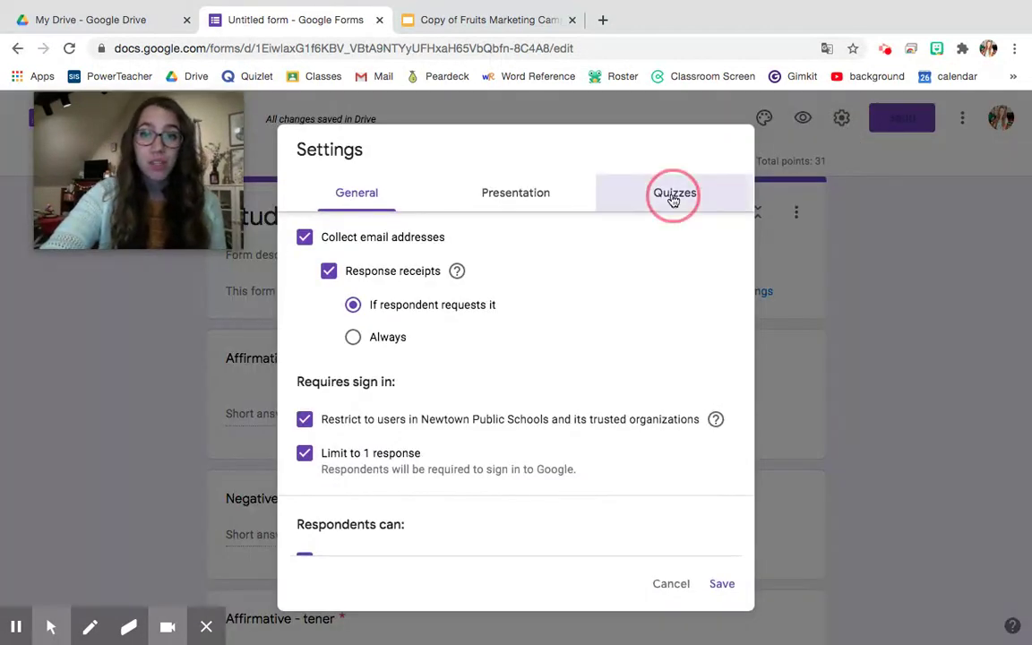
scroll(487, 330, "down", 4)
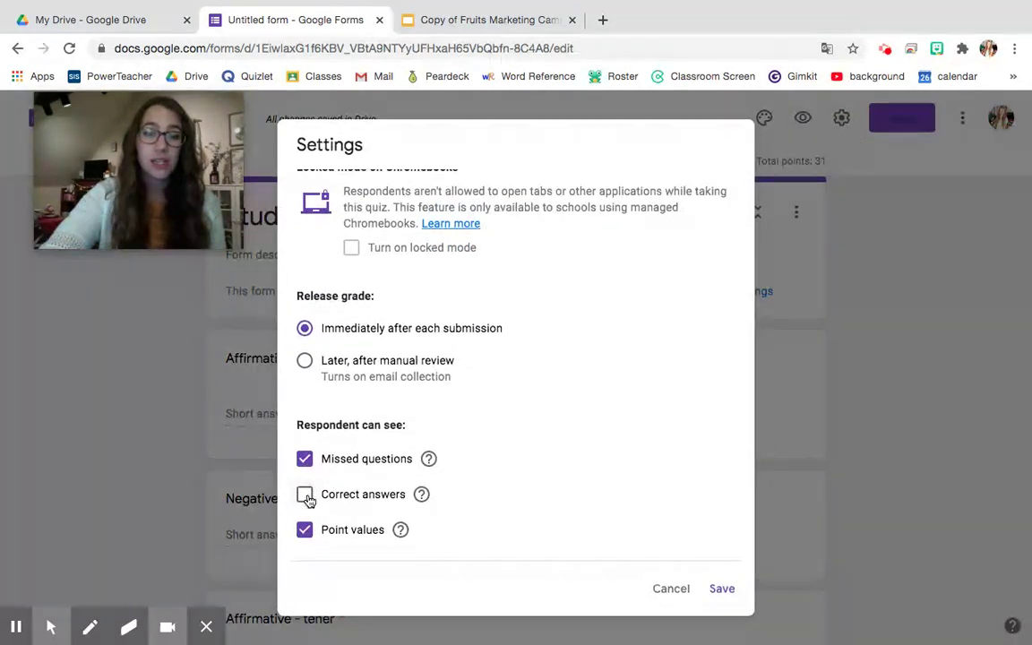
left_click(305, 495)
left_click(715, 595)
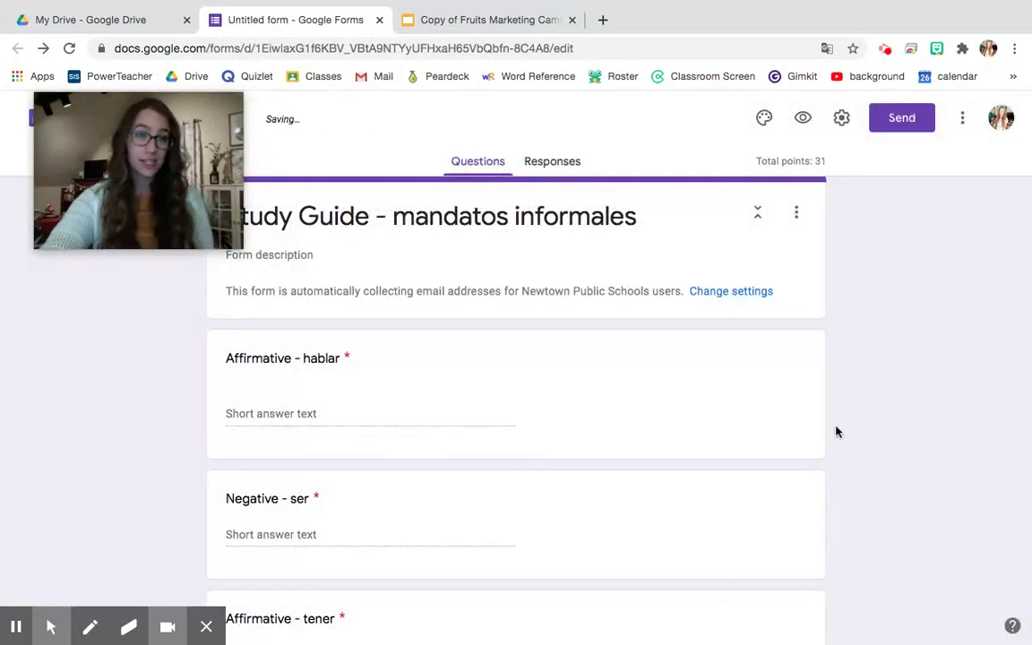